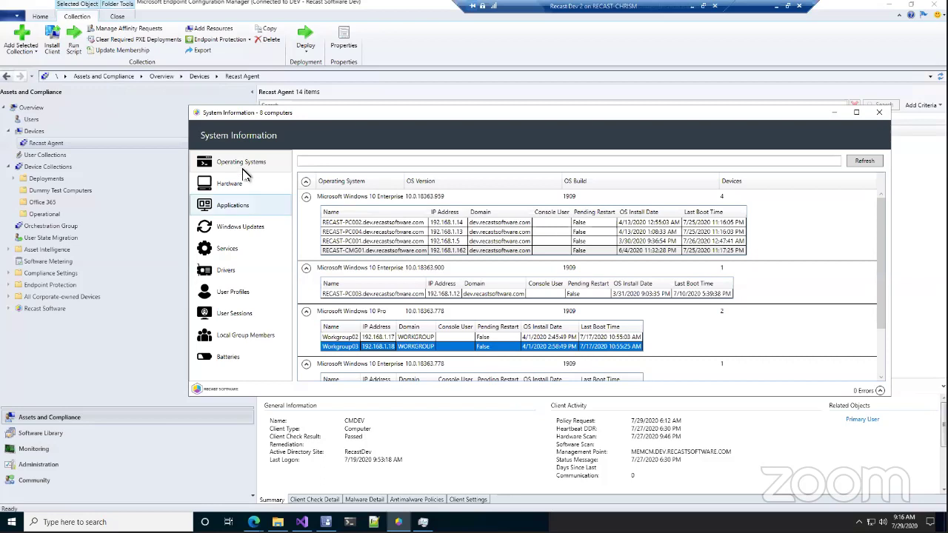
Show the operating systems of the eight computers in System Information and refresh the data.
{"action": "left_click", "coordinate": [242, 169]}
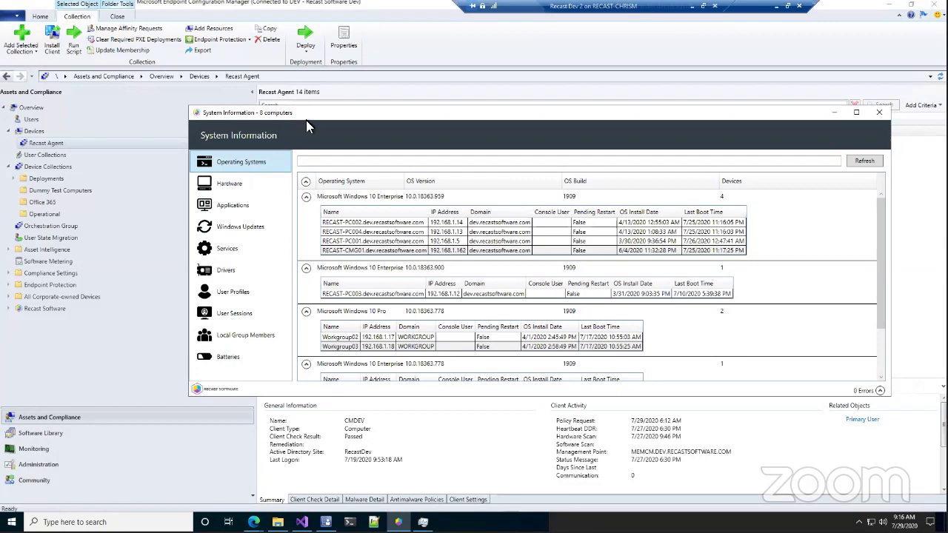
{"action": "left_click_drag", "start_coordinate": [293, 151], "coordinate": [312, 130]}
{"action": "left_click", "coordinate": [884, 141]}
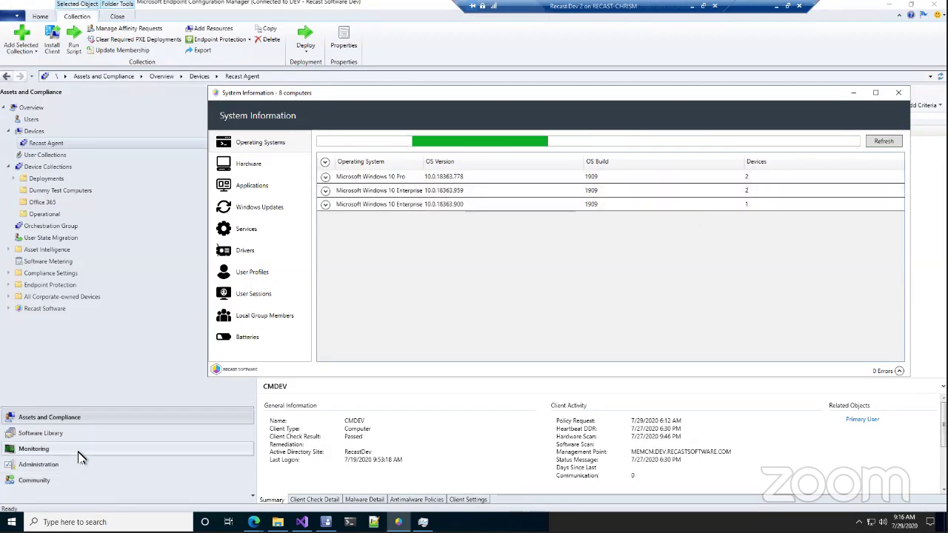
Switch to the Configuration Manager console and open the Script Status list in the Monitoring workspace.
{"action": "left_click", "coordinate": [125, 472]}
{"action": "left_click", "coordinate": [111, 449]}
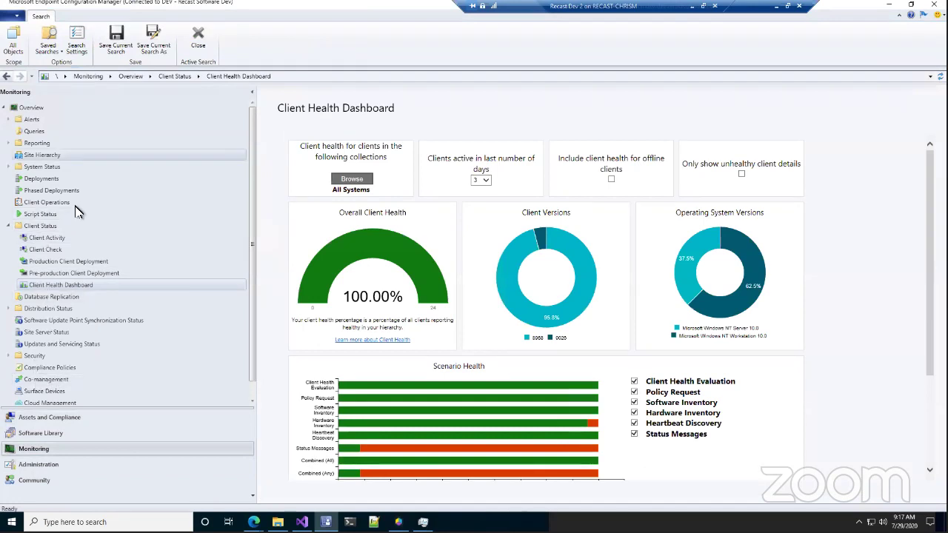
{"action": "left_click", "coordinate": [41, 214]}
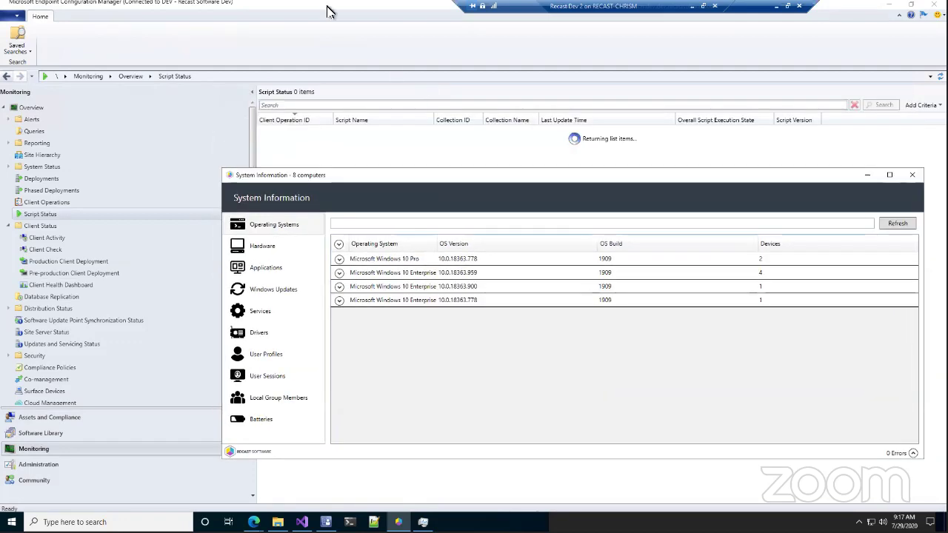
Show the status of the most recent script run and review its Mode, PluginName, ActionName and Parameters values.
{"action": "left_click", "coordinate": [445, 147]}
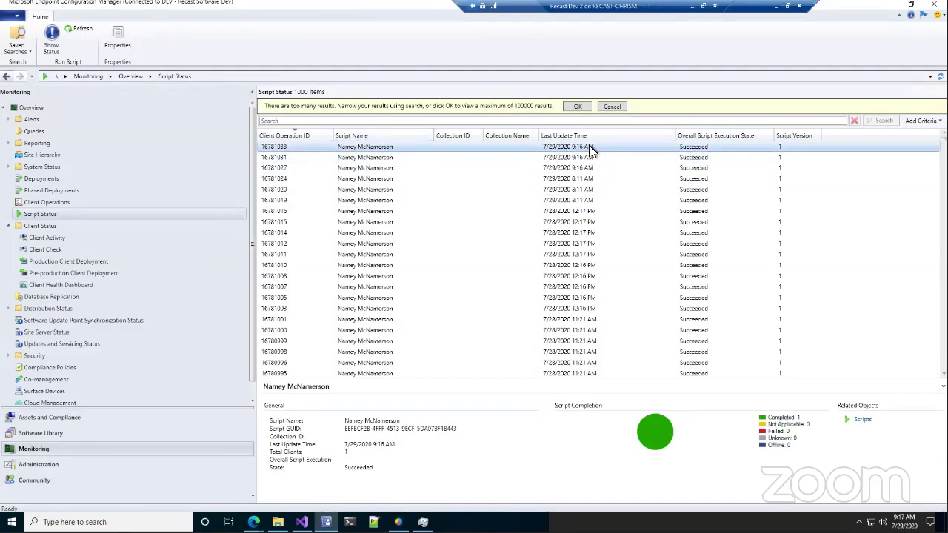
{"action": "right_click", "coordinate": [543, 152]}
{"action": "left_click", "coordinate": [563, 156]}
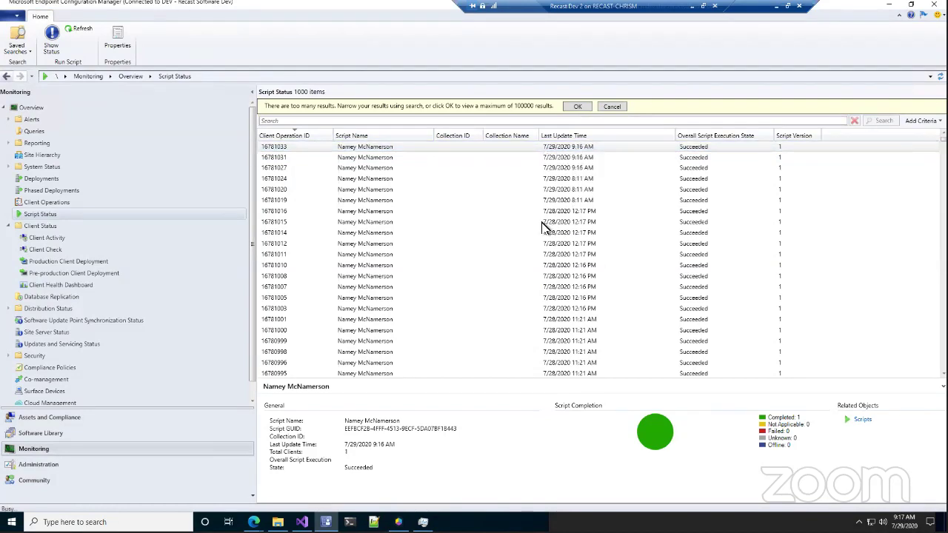
{"action": "left_click", "coordinate": [300, 356]}
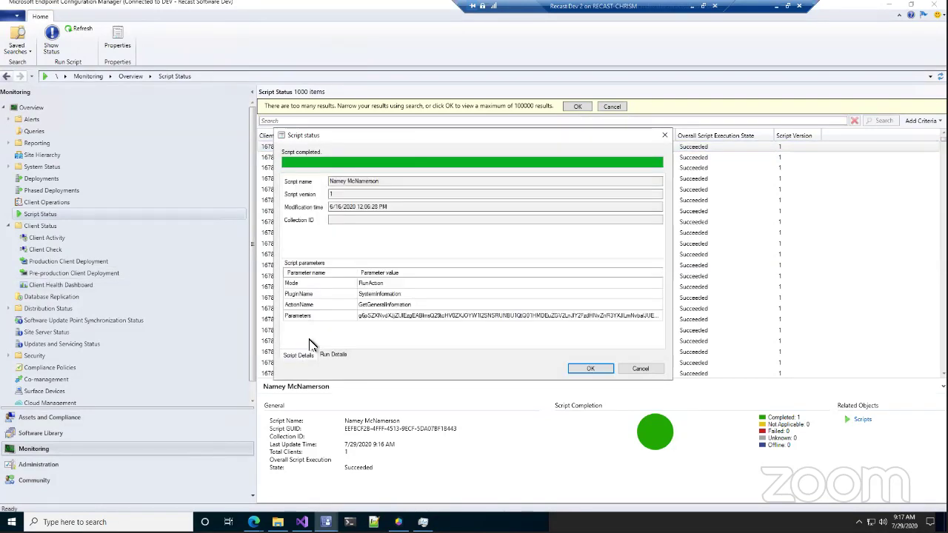
{"action": "left_click", "coordinate": [344, 296]}
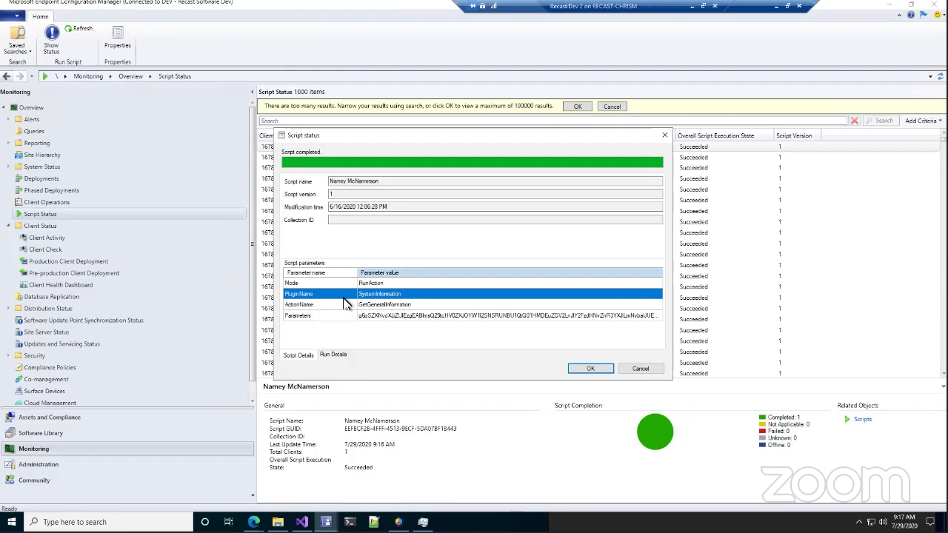
{"action": "left_click", "coordinate": [406, 304]}
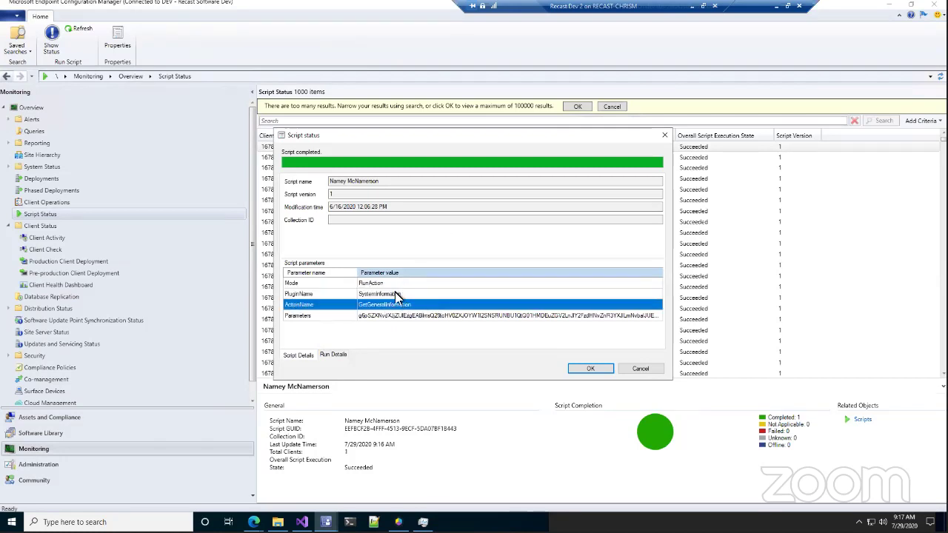
{"action": "left_click", "coordinate": [393, 318]}
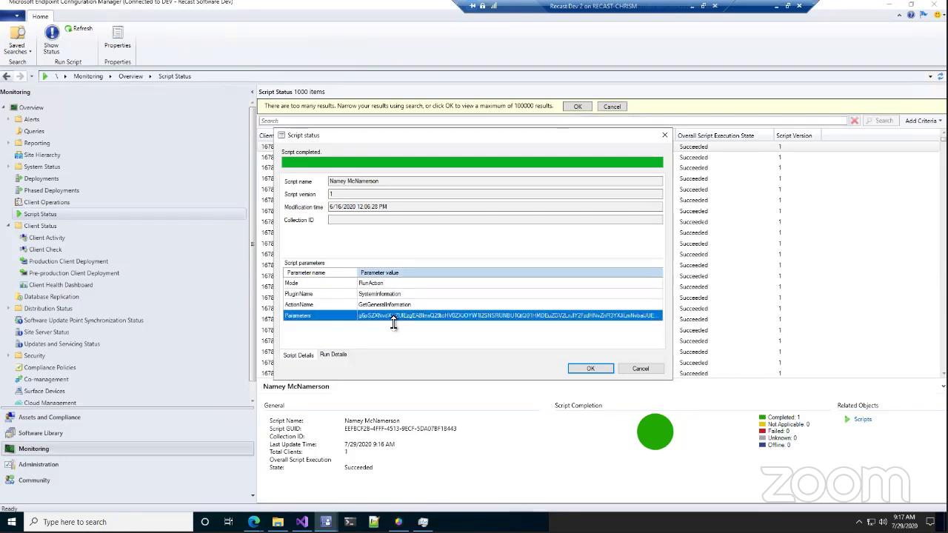
{"action": "left_click", "coordinate": [396, 284]}
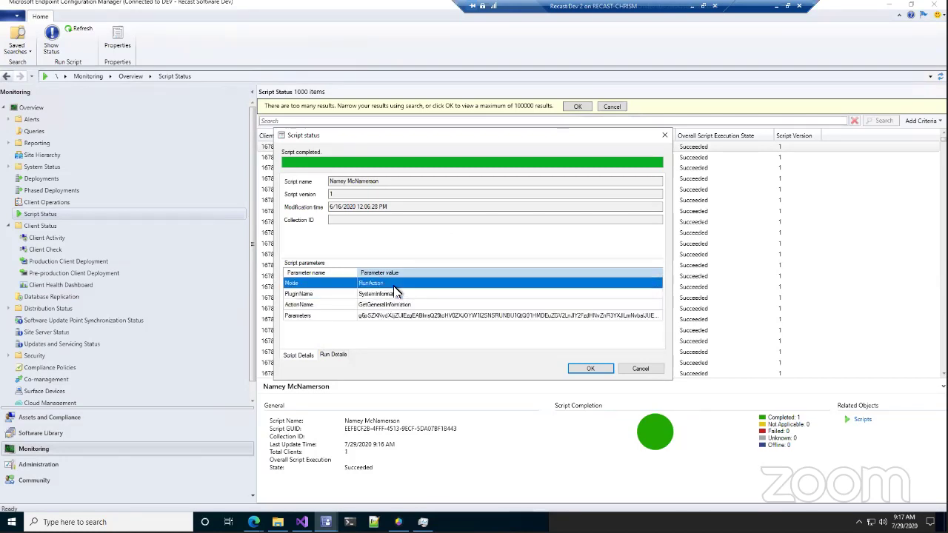
View the run details and script output of the script run, and close the status dialog.
{"action": "left_click", "coordinate": [332, 355]}
{"action": "left_click", "coordinate": [503, 193]}
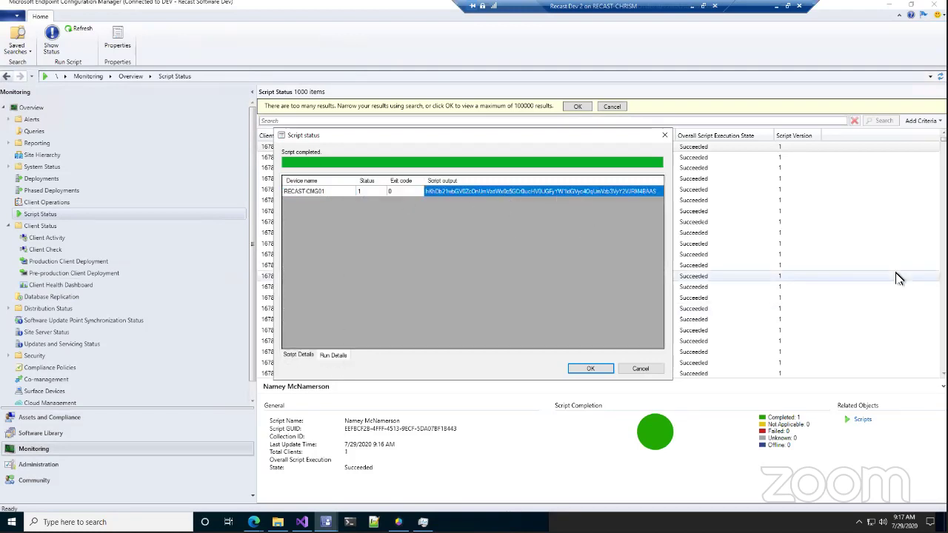
{"action": "left_click", "coordinate": [641, 368]}
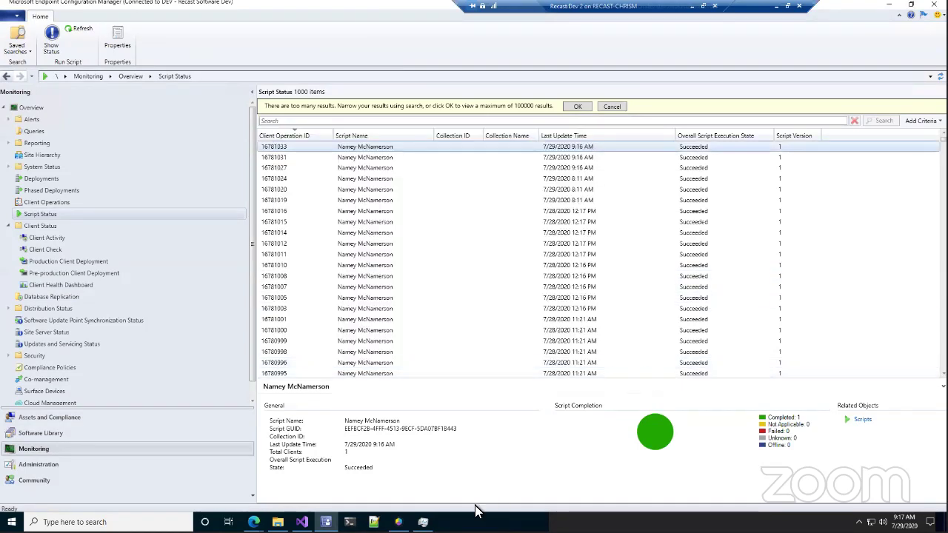
Switch to System Information, list the user sessions, and compare them with the users shown in Task Manager.
{"action": "left_click", "coordinate": [398, 523]}
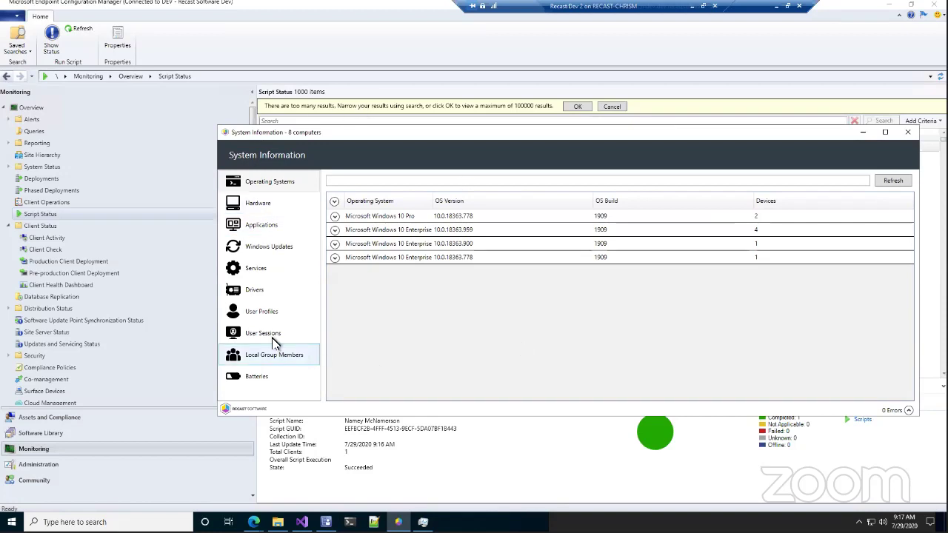
{"action": "left_click", "coordinate": [266, 335]}
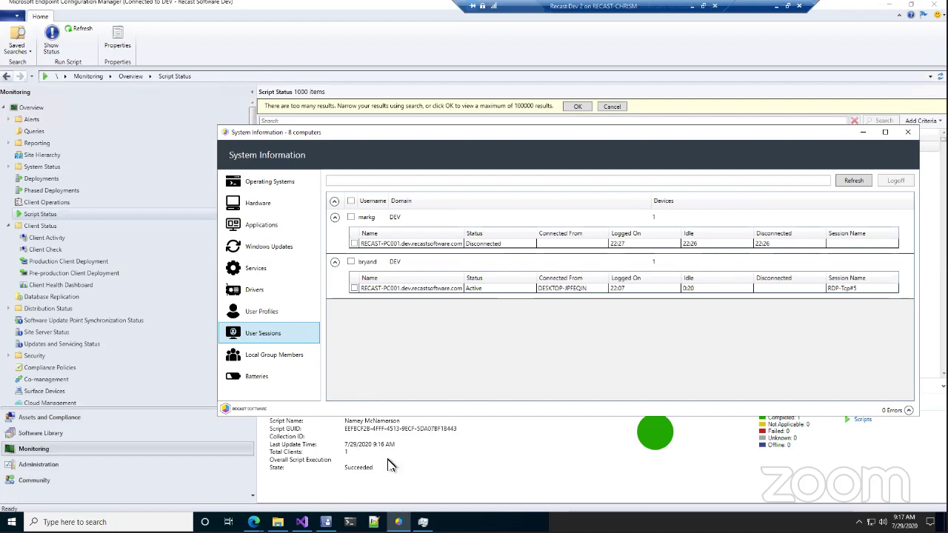
{"action": "left_click", "coordinate": [423, 522]}
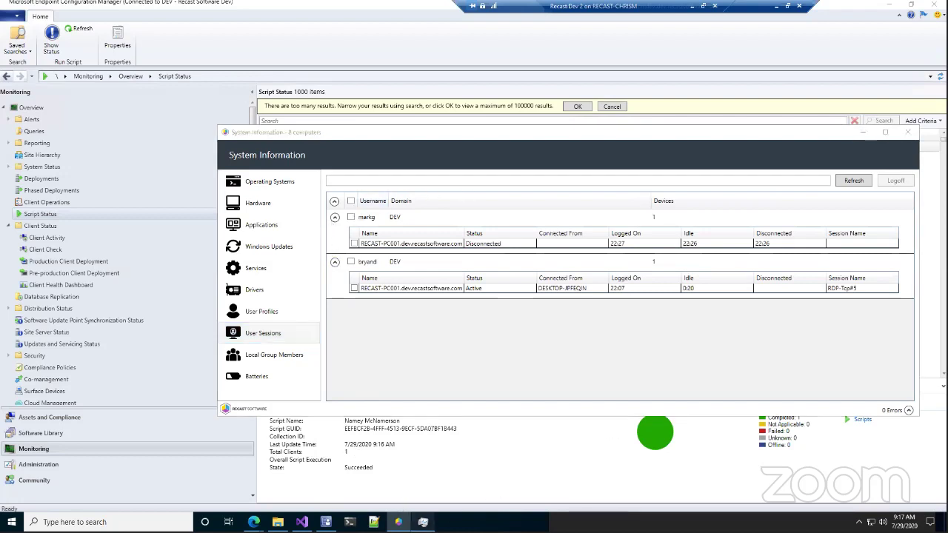
{"action": "left_click_drag", "start_coordinate": [630, 310], "coordinate": [641, 274]}
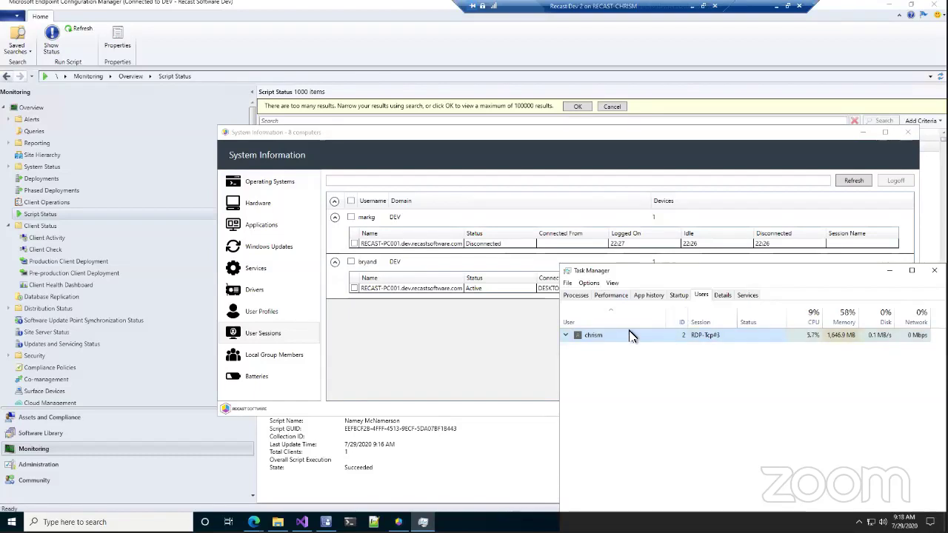
{"action": "left_click", "coordinate": [597, 338]}
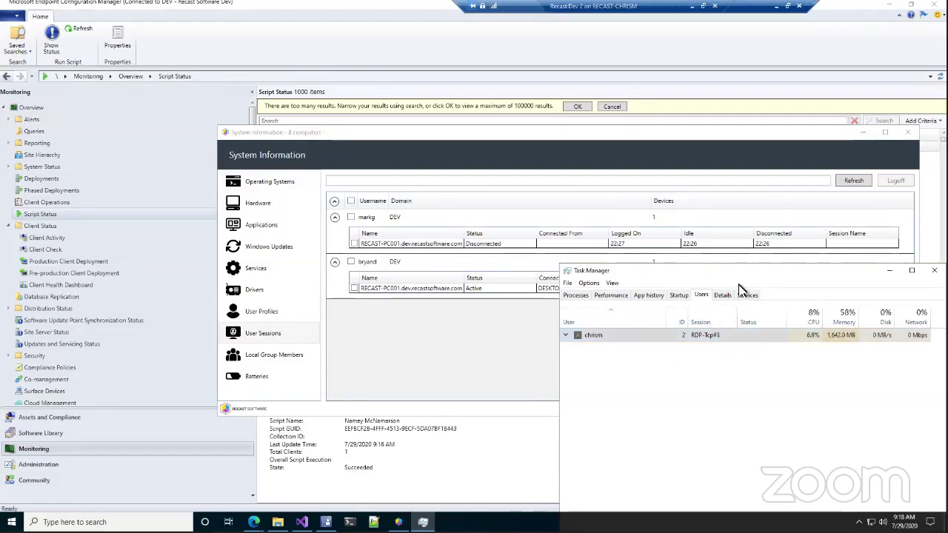
{"action": "left_click_drag", "start_coordinate": [721, 269], "coordinate": [705, 313]}
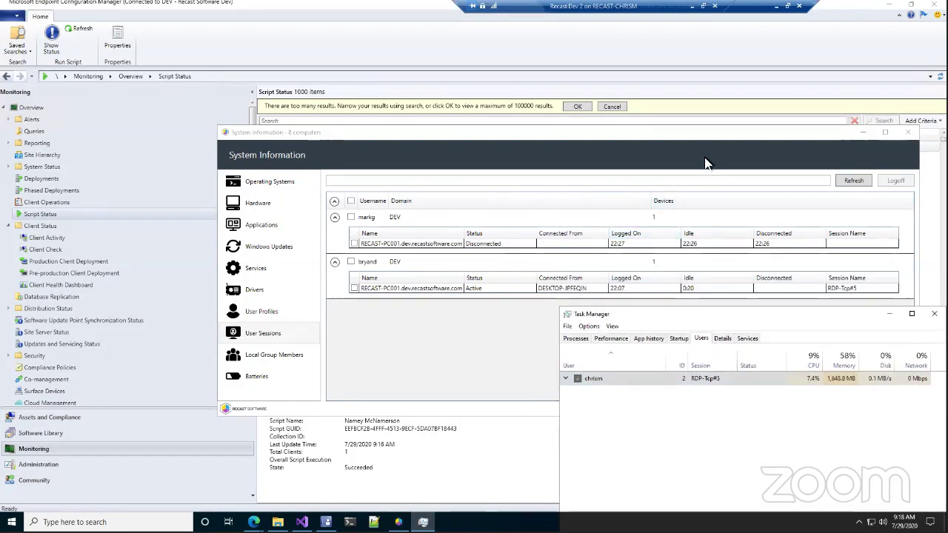
{"action": "left_click", "coordinate": [699, 184]}
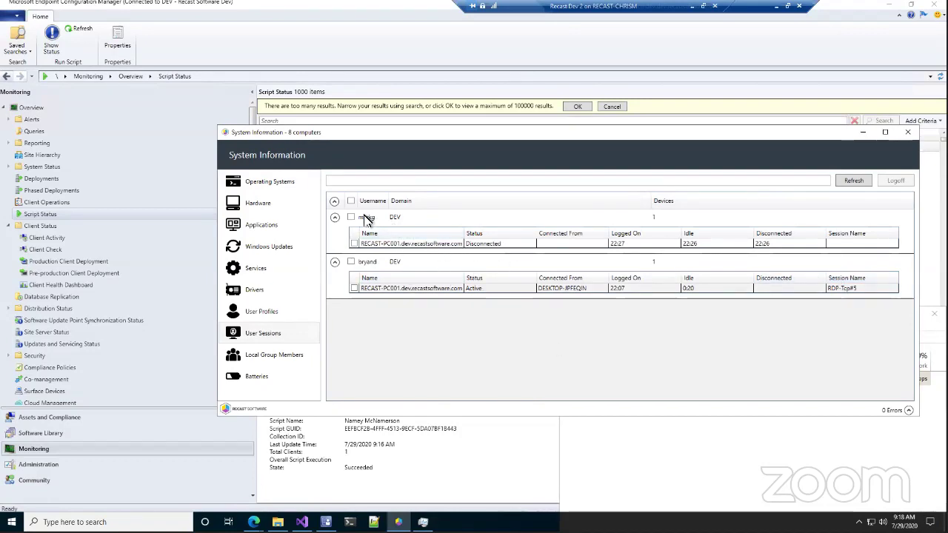
Tick the disconnected session on RECAST-PC001 in the User Sessions list.
{"action": "left_click", "coordinate": [437, 252]}
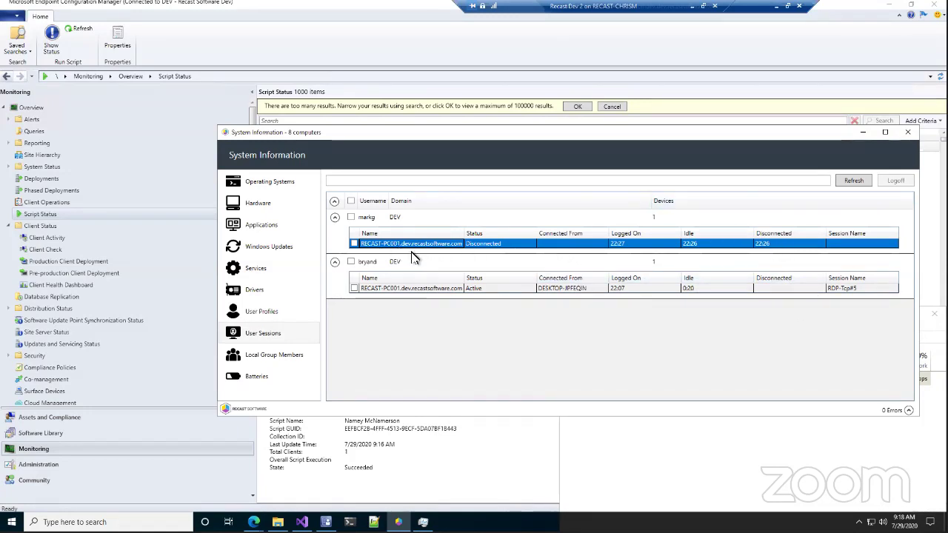
{"action": "left_click", "coordinate": [354, 244]}
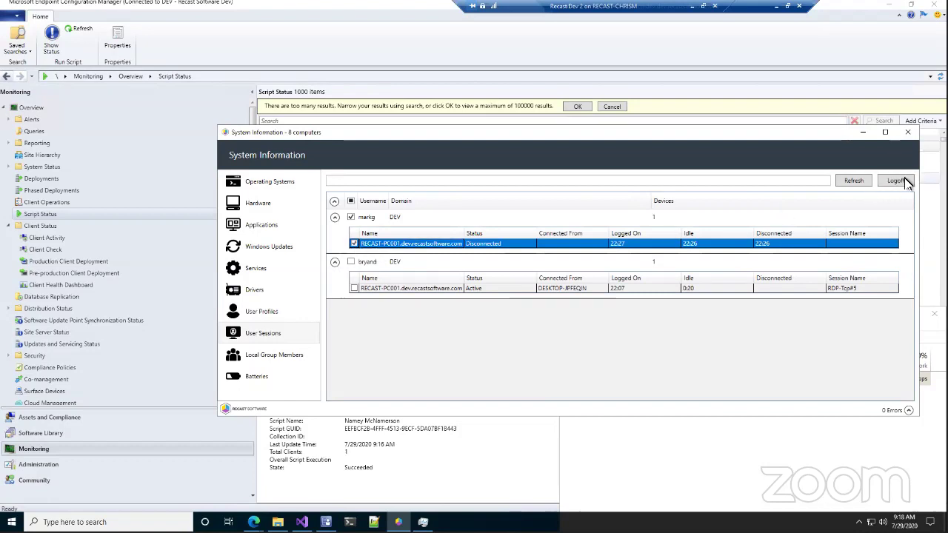
{"action": "left_click", "coordinate": [378, 287]}
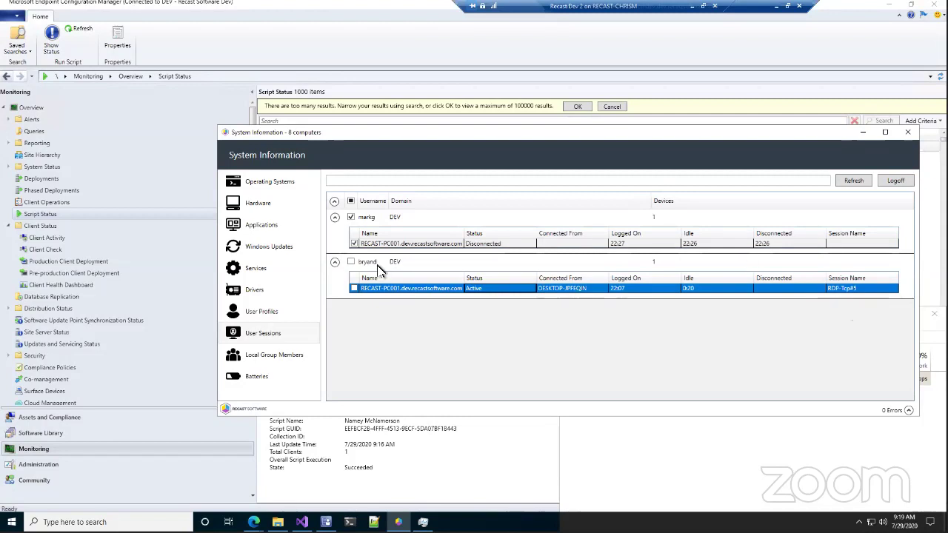
{"action": "left_click", "coordinate": [271, 335]}
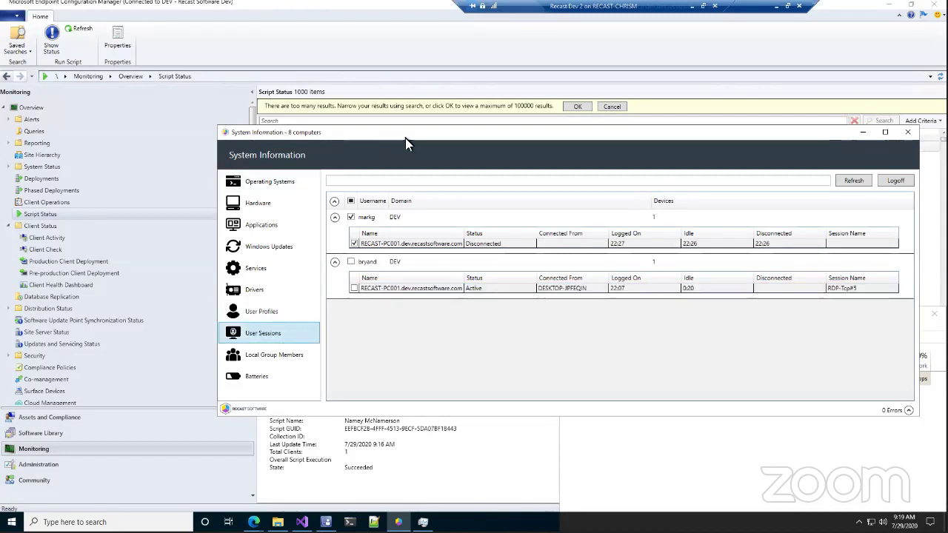
{"action": "left_click_drag", "start_coordinate": [396, 132], "coordinate": [374, 120]}
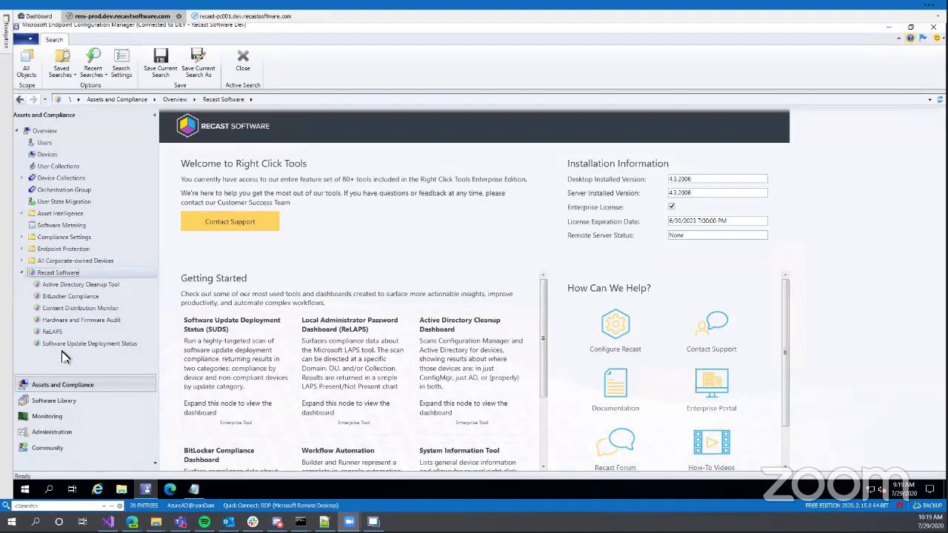
Open the Scripts list in the Software Library workspace of the console on the rms-prod server.
{"action": "left_click", "coordinate": [44, 400]}
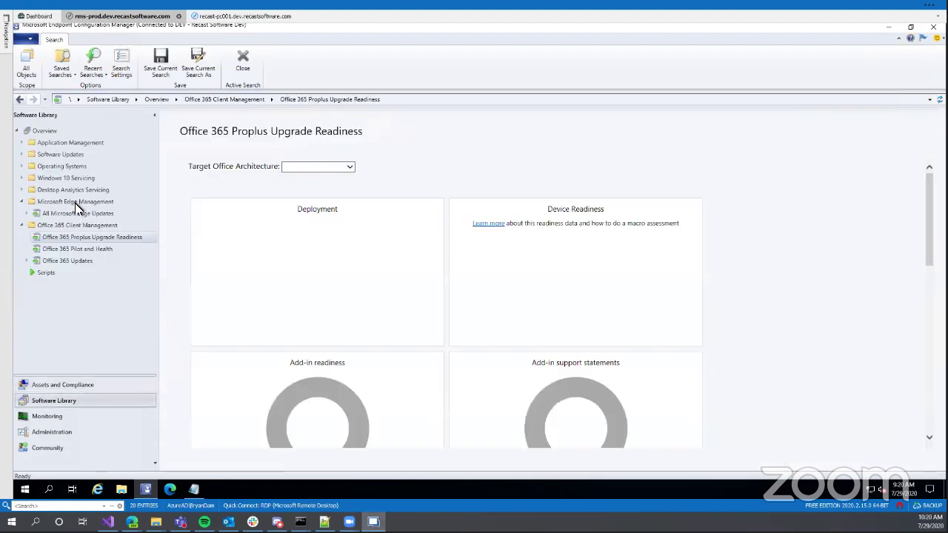
{"action": "left_click", "coordinate": [77, 203]}
{"action": "left_click", "coordinate": [56, 227]}
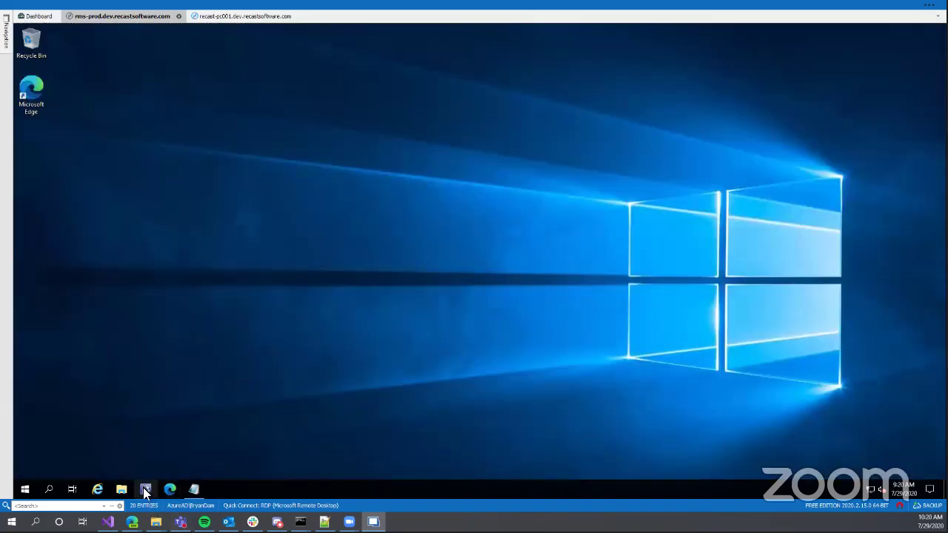
Relaunch the Configuration Manager console and check the running processes in Task Manager's details, sorted by name in descending order.
{"action": "left_click", "coordinate": [145, 489]}
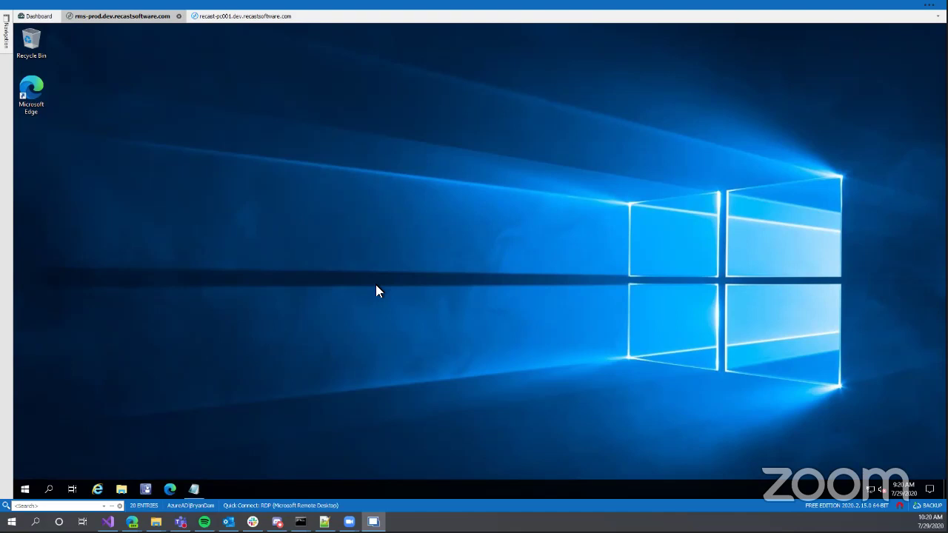
{"action": "key", "text": "ctrl+alt+End"}
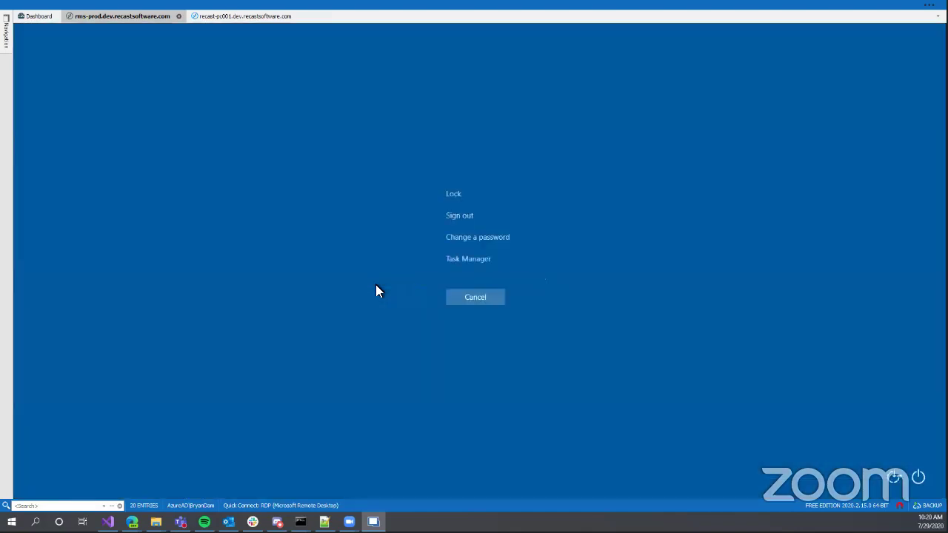
{"action": "left_click", "coordinate": [467, 271]}
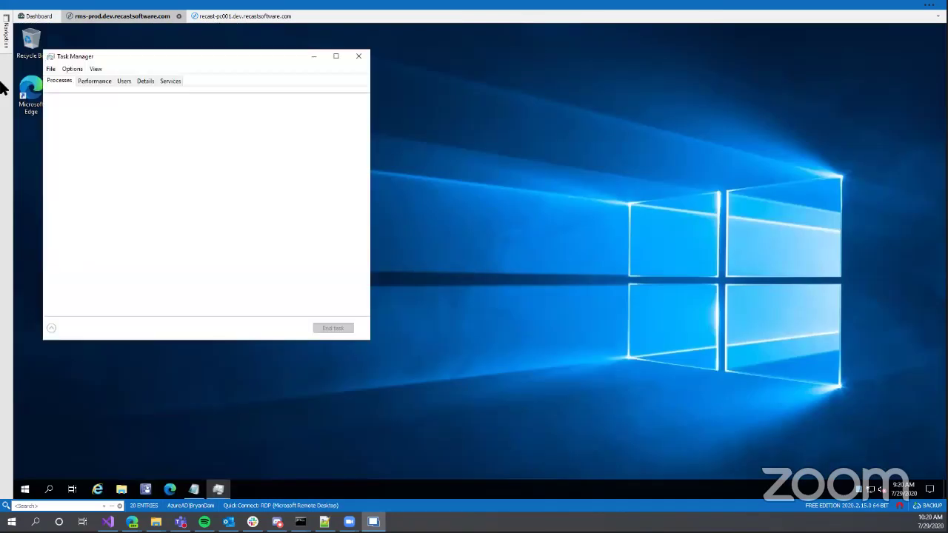
{"action": "left_click", "coordinate": [145, 81]}
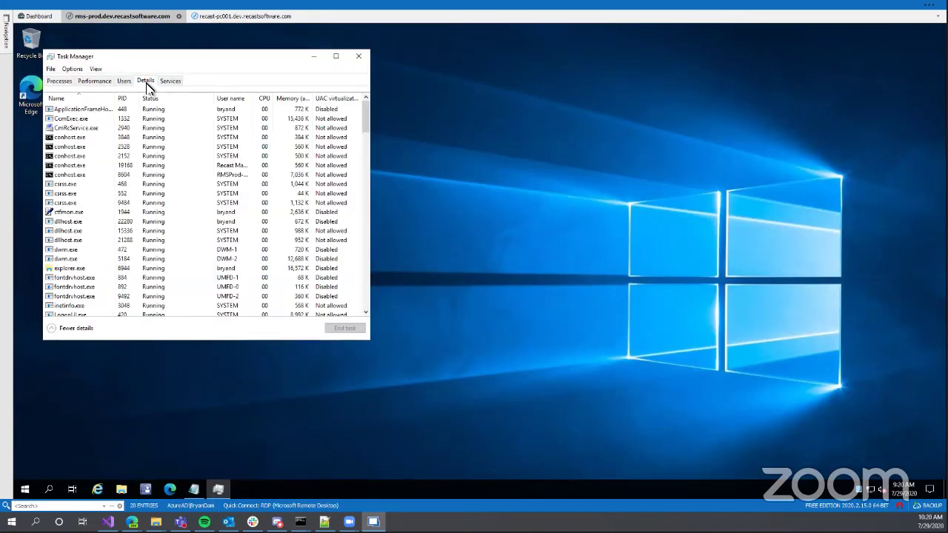
{"action": "left_click", "coordinate": [79, 97]}
{"action": "left_click", "coordinate": [250, 146]}
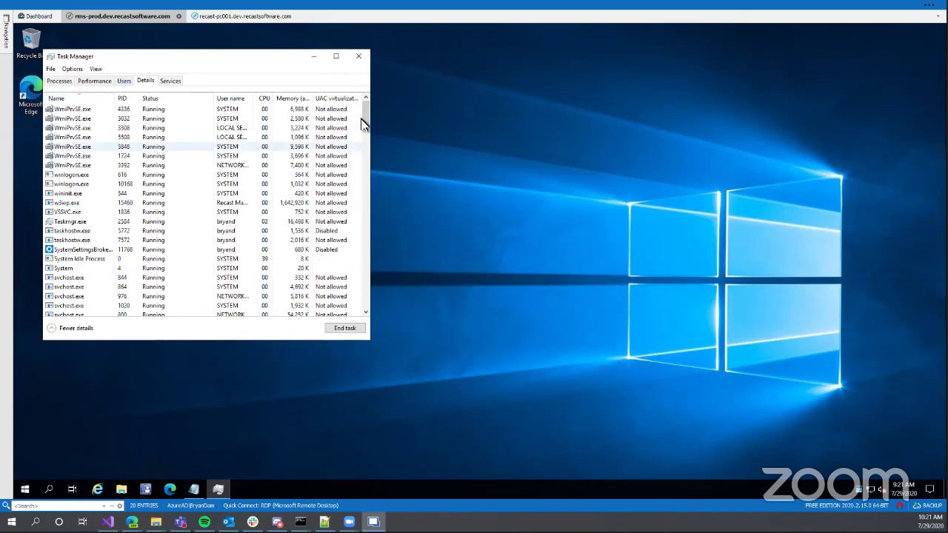
{"action": "left_click_drag", "start_coordinate": [361, 124], "coordinate": [356, 252]}
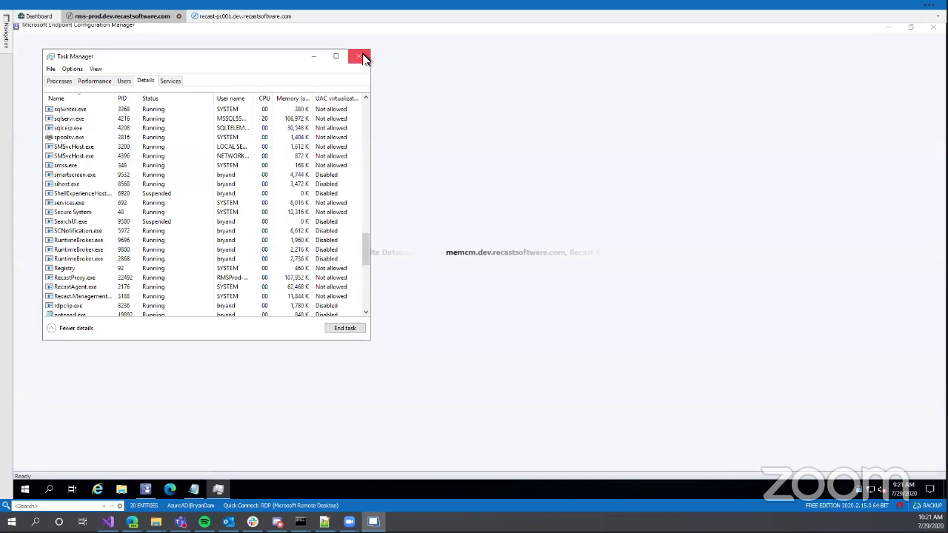
{"action": "left_click", "coordinate": [360, 57]}
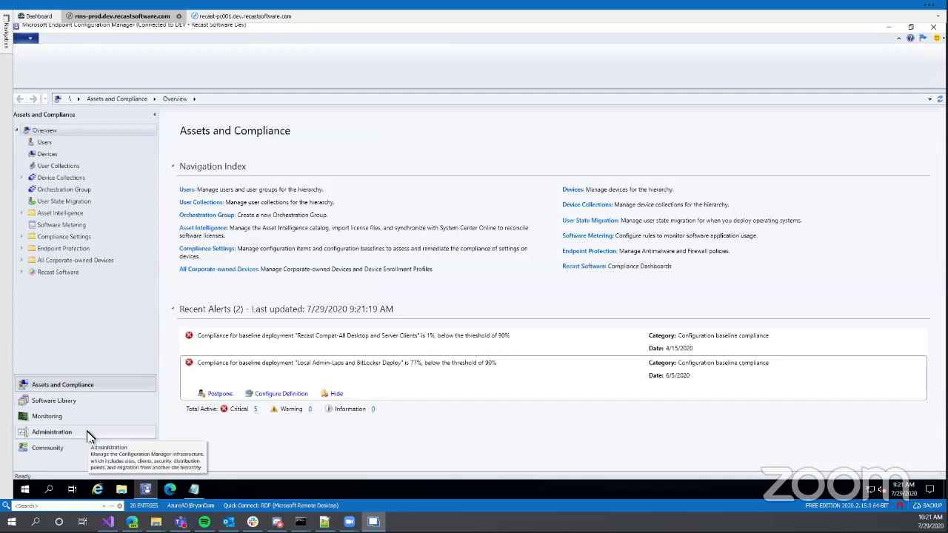
Review Client Activity, Pre-production Client Deployment and Production Client Deployment under Client Status in the Monitoring workspace.
{"action": "left_click", "coordinate": [52, 417]}
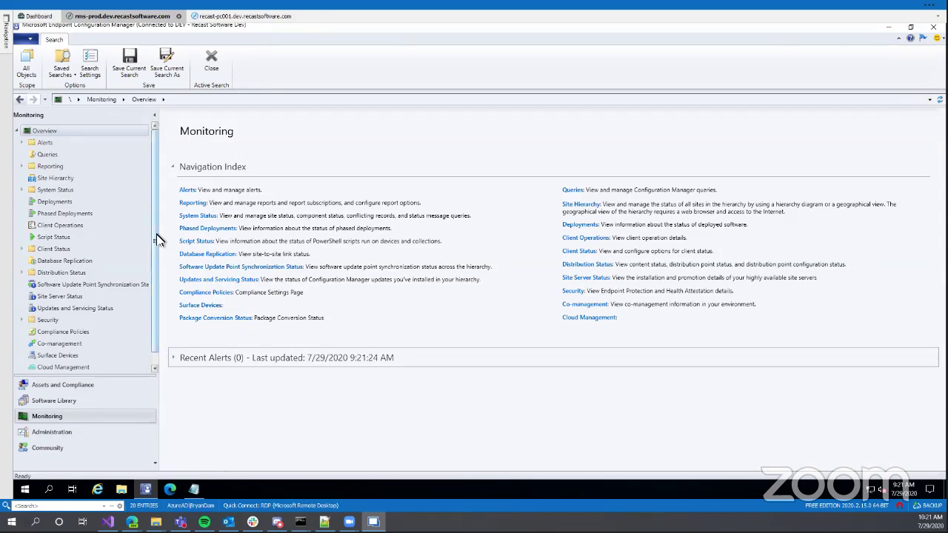
{"action": "left_click_drag", "start_coordinate": [157, 240], "coordinate": [152, 254]}
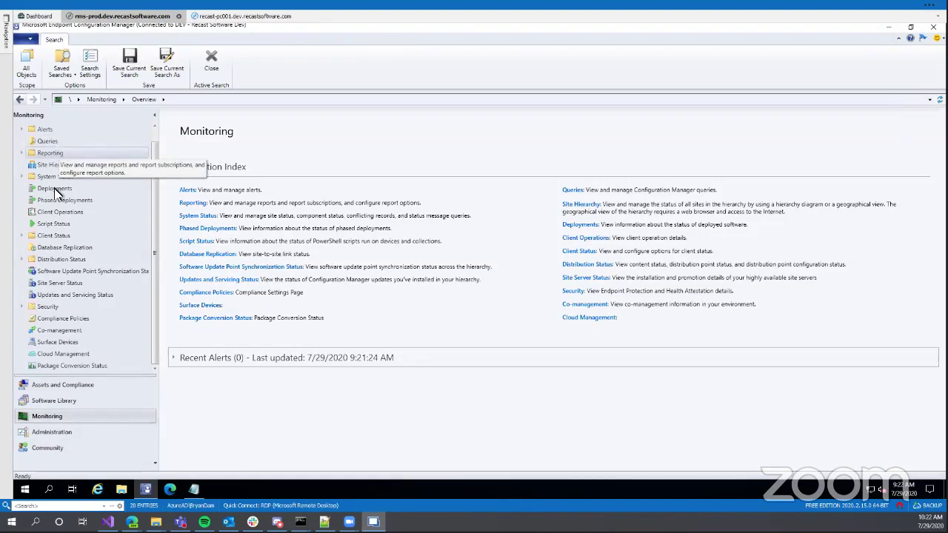
{"action": "left_click", "coordinate": [23, 236]}
{"action": "left_click", "coordinate": [58, 259]}
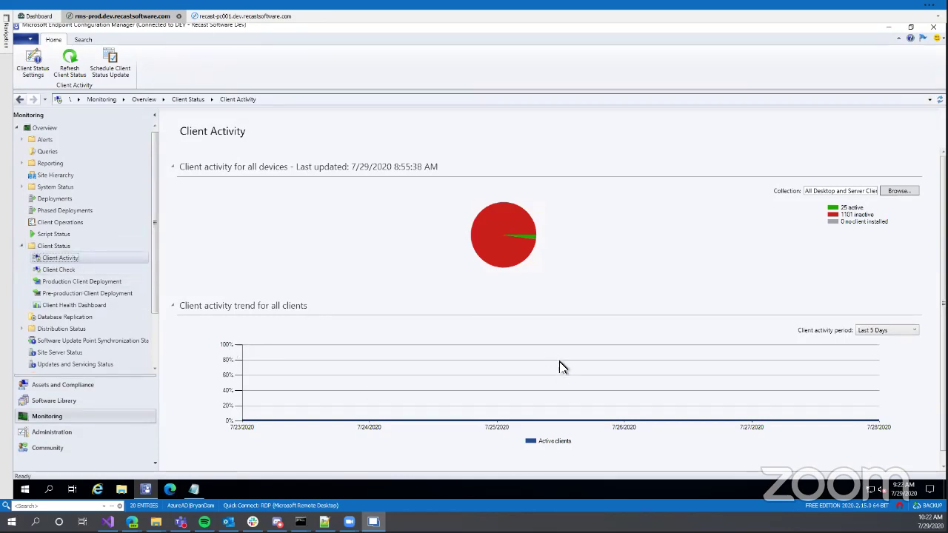
{"action": "left_click", "coordinate": [80, 294]}
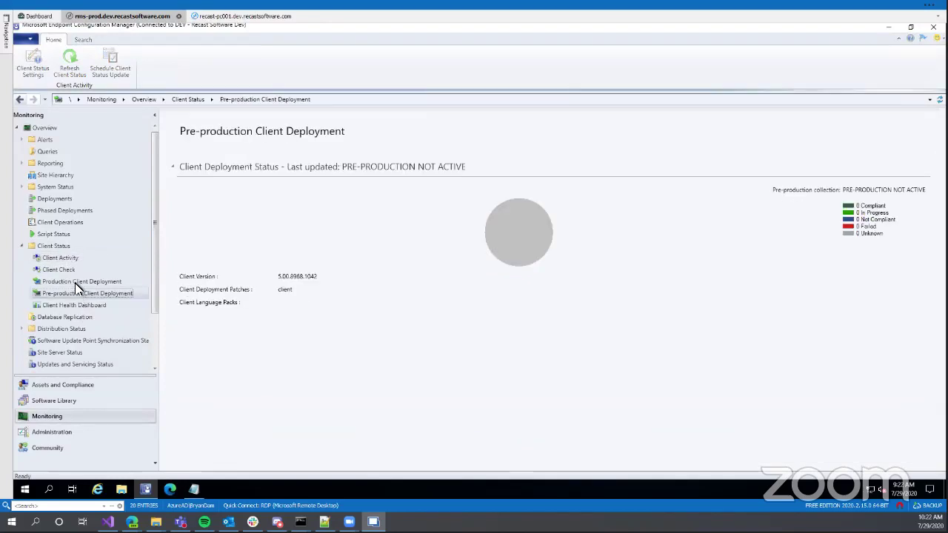
{"action": "left_click", "coordinate": [75, 283]}
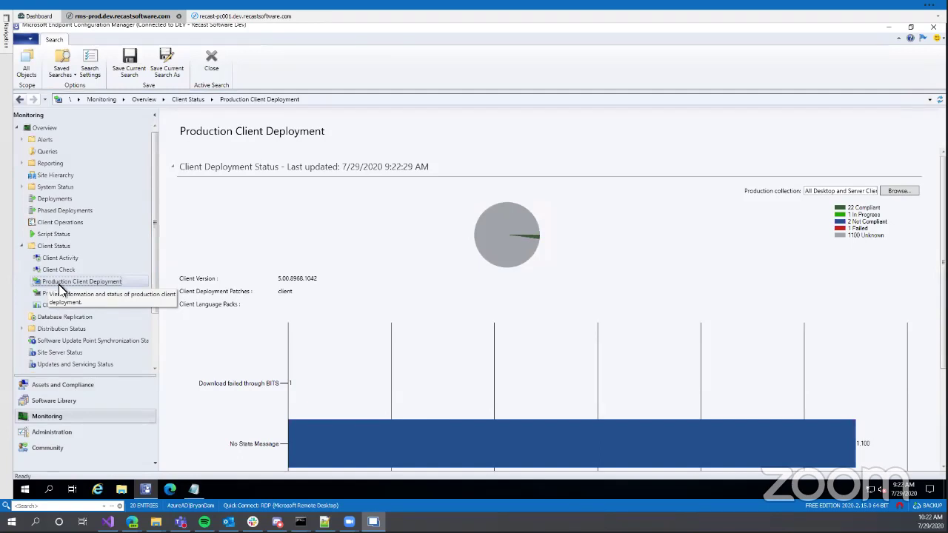
Open the device list behind the No State Message bar and look through the Right Click Tools offered for that node.
{"action": "left_click", "coordinate": [529, 450]}
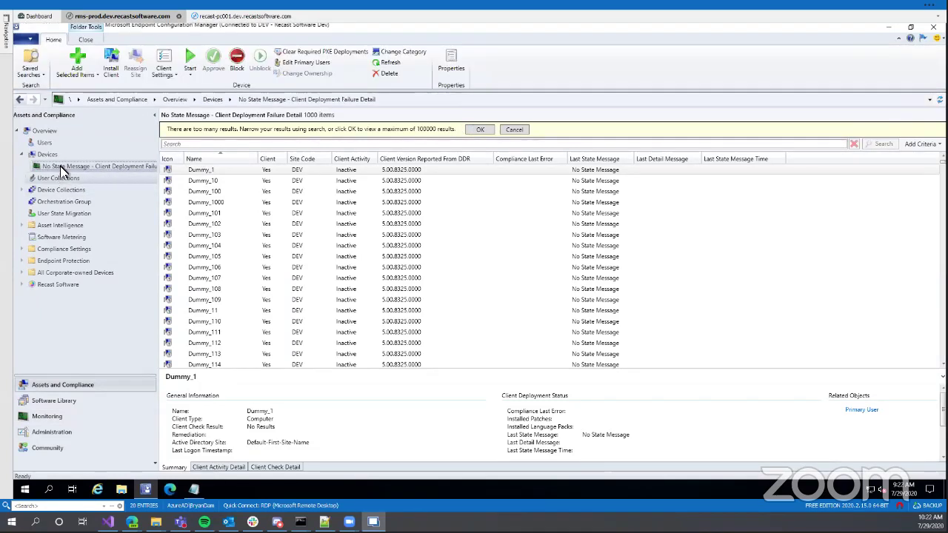
{"action": "right_click", "coordinate": [61, 167]}
{"action": "mouse_move", "coordinate": [102, 203]}
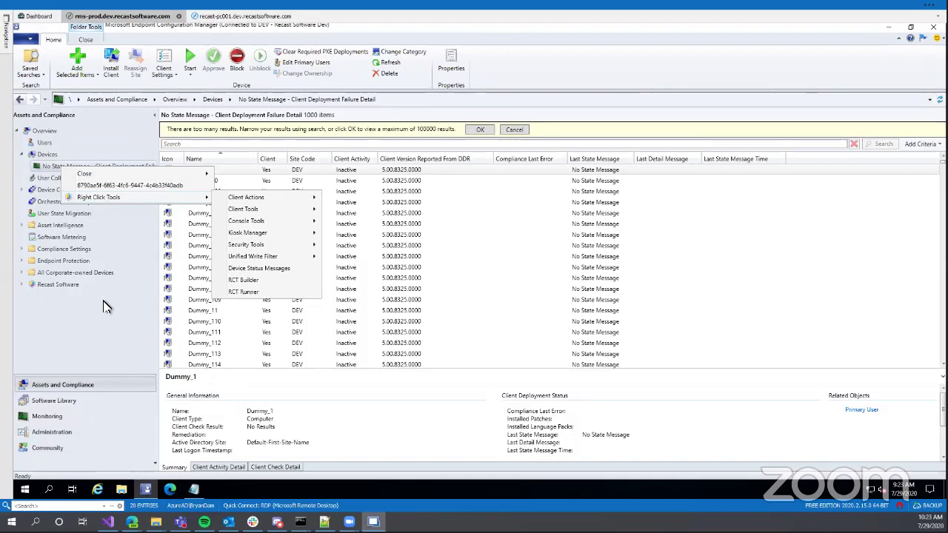
{"action": "key", "text": "Escape"}
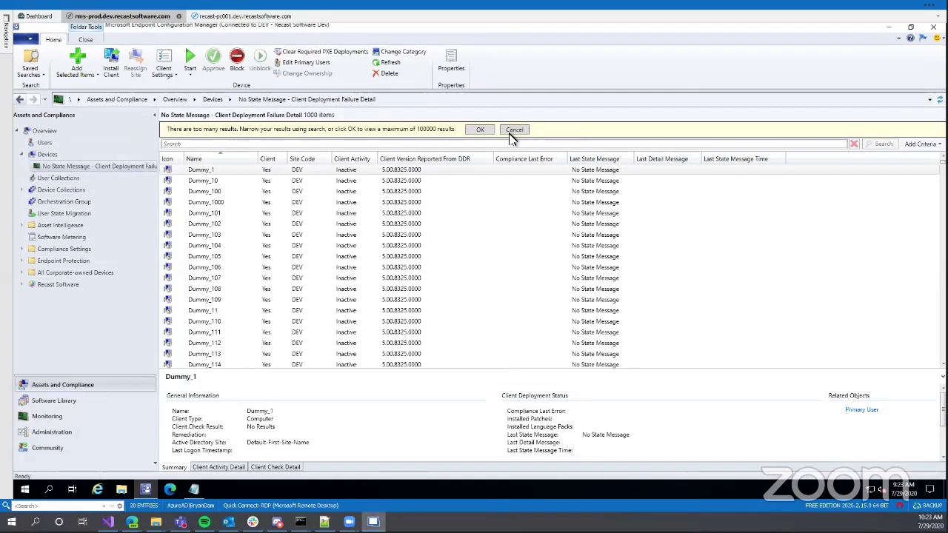
Load the full No State Message device results and search them for pc001.
{"action": "left_click", "coordinate": [478, 130]}
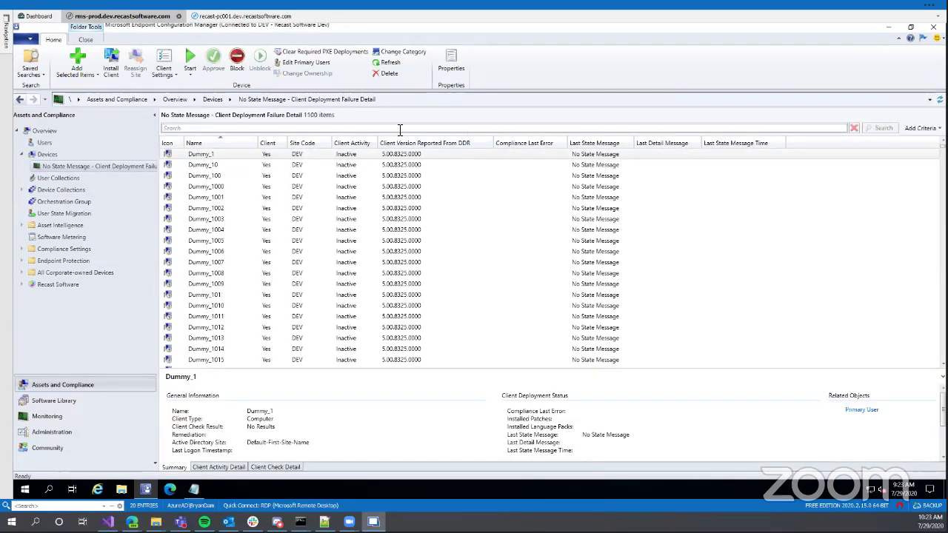
{"action": "left_click", "coordinate": [400, 130]}
{"action": "type", "text": "pc001"}
{"action": "key", "text": "Return"}
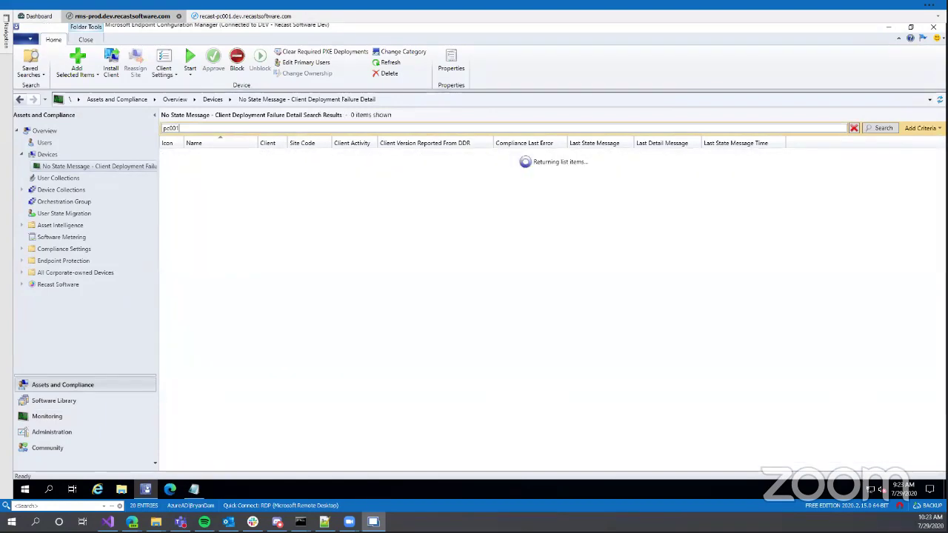
{"action": "left_click", "coordinate": [235, 16]}
{"action": "left_click", "coordinate": [100, 16]}
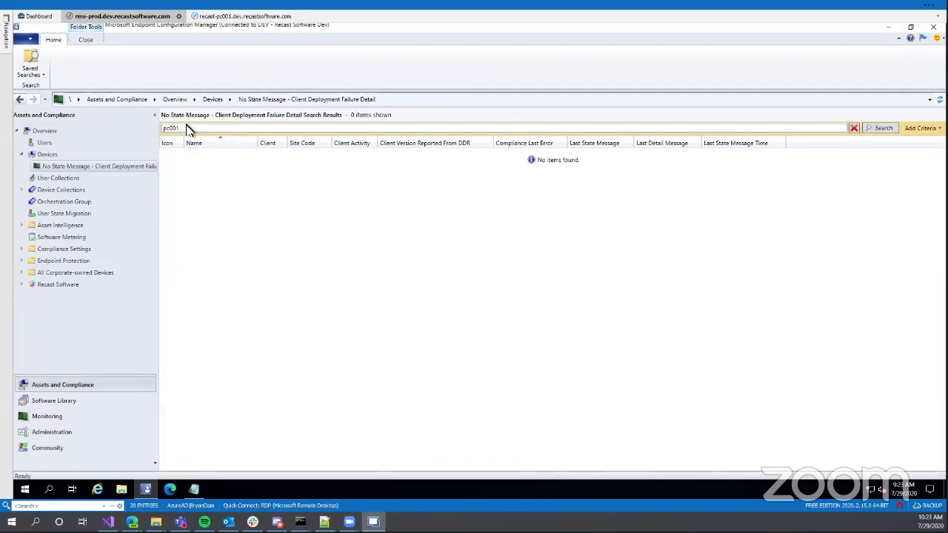
Search all devices for pc001 and open the Send Notification tool for RECAST-PC001.
{"action": "left_click", "coordinate": [57, 156]}
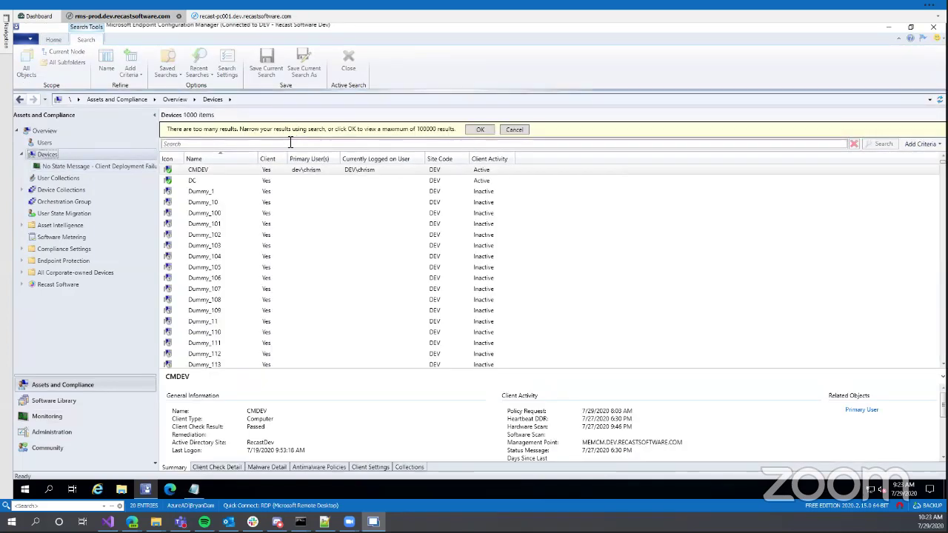
{"action": "left_click", "coordinate": [291, 143]}
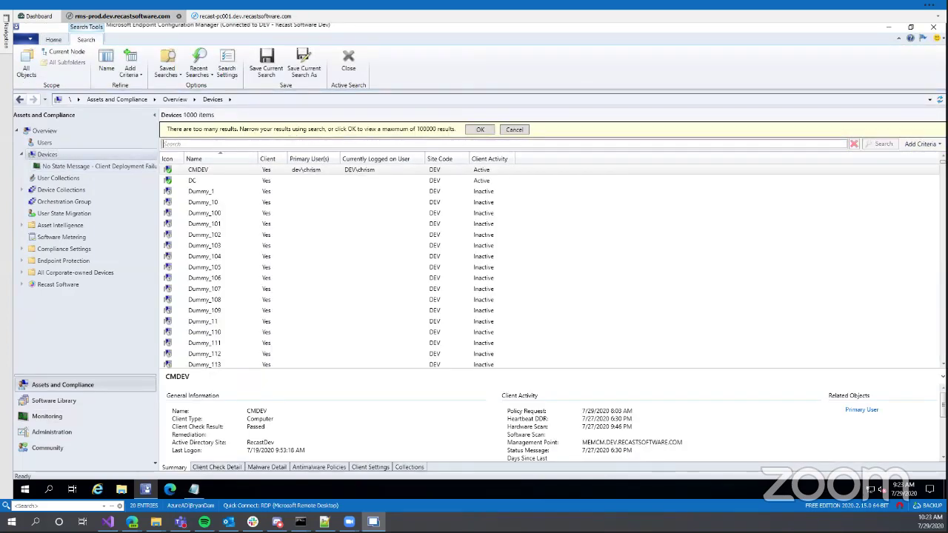
{"action": "type", "text": "pc001"}
{"action": "key", "text": "Return"}
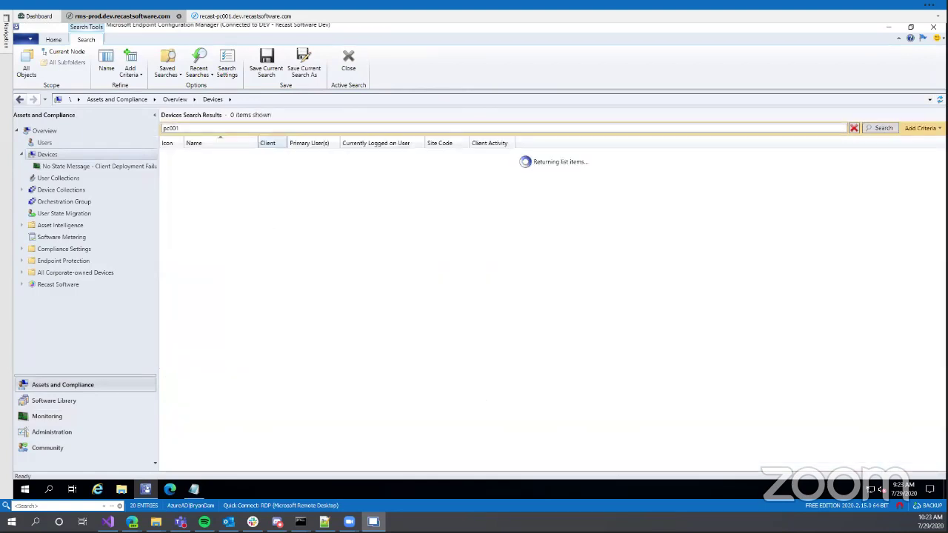
{"action": "right_click", "coordinate": [282, 155]}
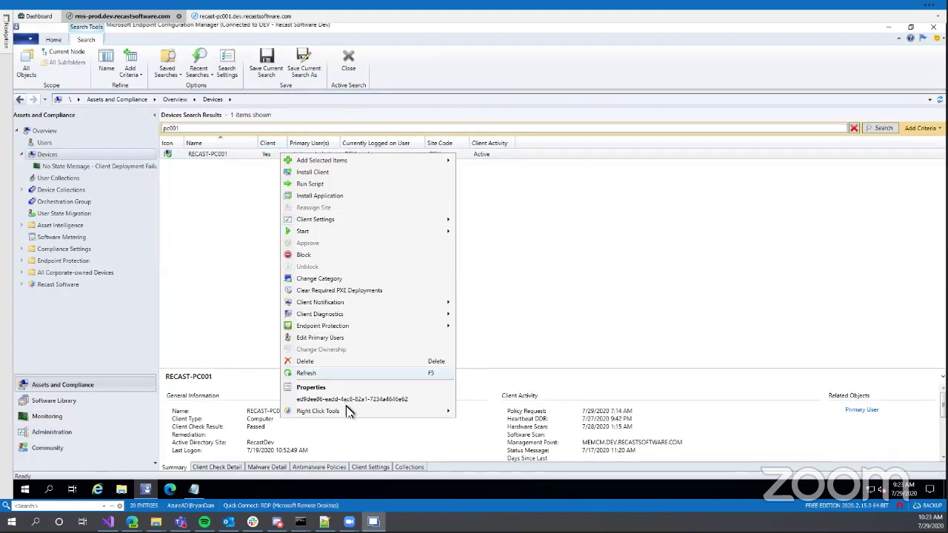
{"action": "mouse_move", "coordinate": [348, 411]}
{"action": "mouse_move", "coordinate": [518, 313]}
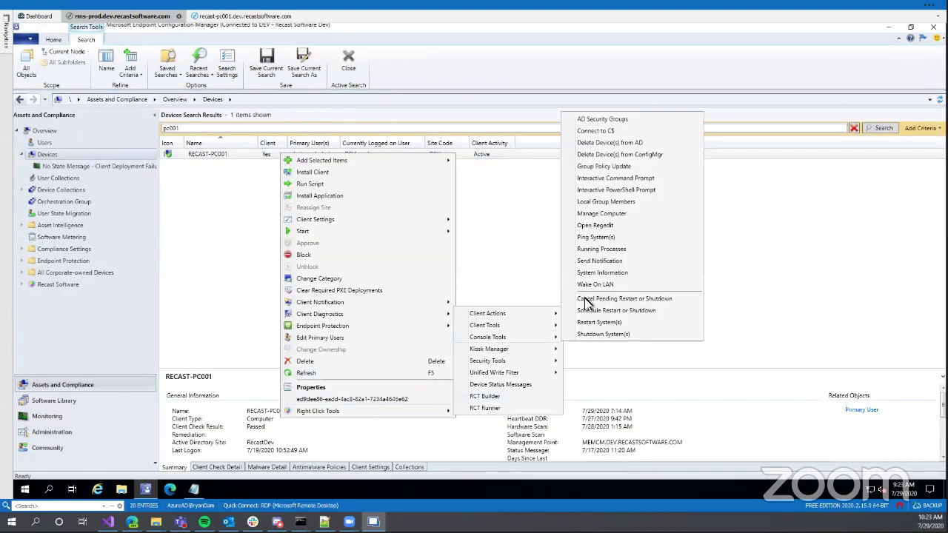
{"action": "left_click", "coordinate": [594, 271]}
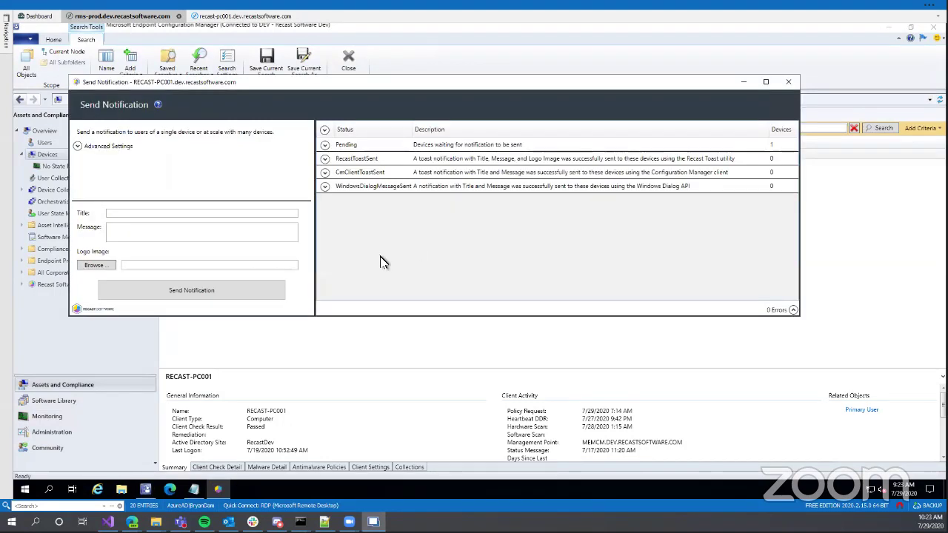
Enter the notification title "Printer Error" and the message "PC Load Letter".
{"action": "left_click", "coordinate": [271, 219]}
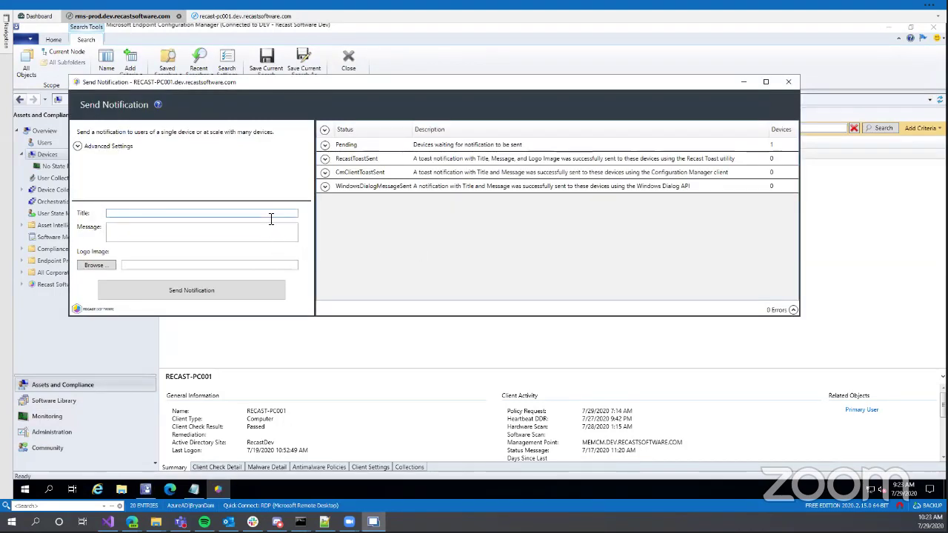
{"action": "type", "text": "Printer Error"}
{"action": "key", "text": "Tab"}
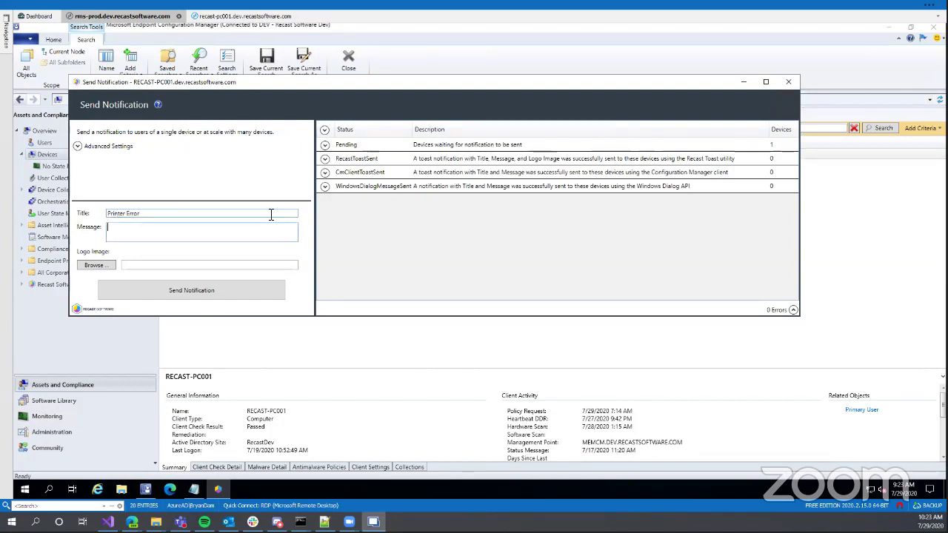
{"action": "type", "text": "PC LOad"}
{"action": "key", "text": "BackSpace"}
{"action": "key", "text": "BackSpace"}
{"action": "key", "text": "BackSpace"}
{"action": "type", "text": "oad Letter"}
Set BoltonBat.gif from the Downloads folder as the logo image and send the notification.
{"action": "left_click", "coordinate": [96, 265]}
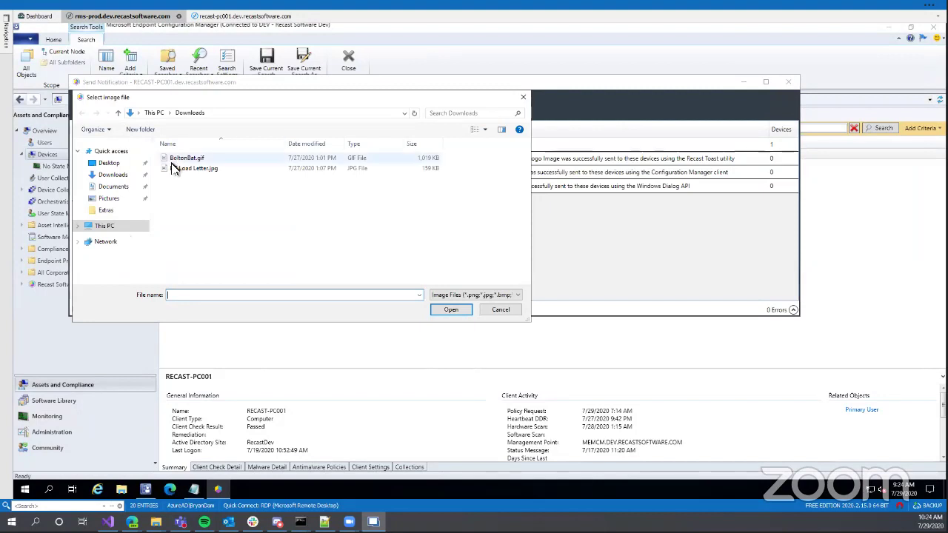
{"action": "double_click", "coordinate": [181, 158]}
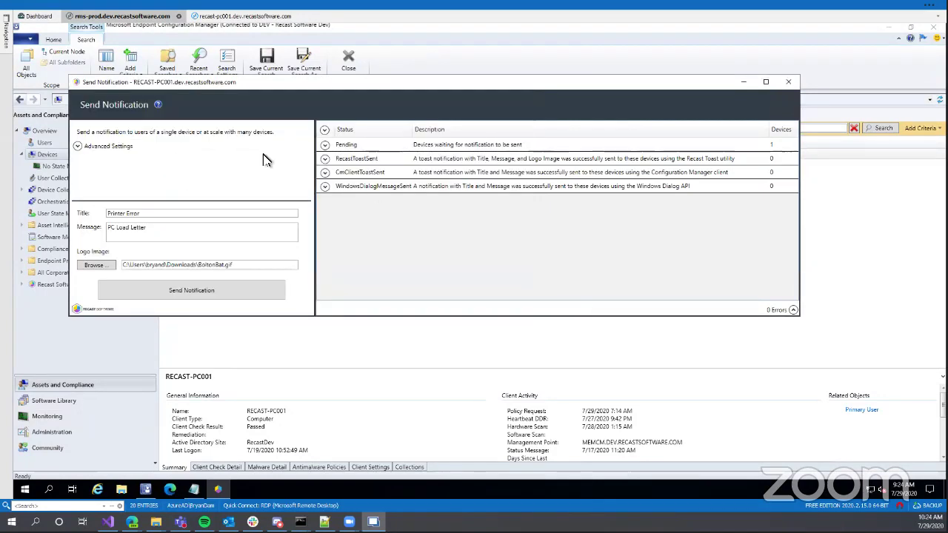
{"action": "left_click", "coordinate": [176, 293]}
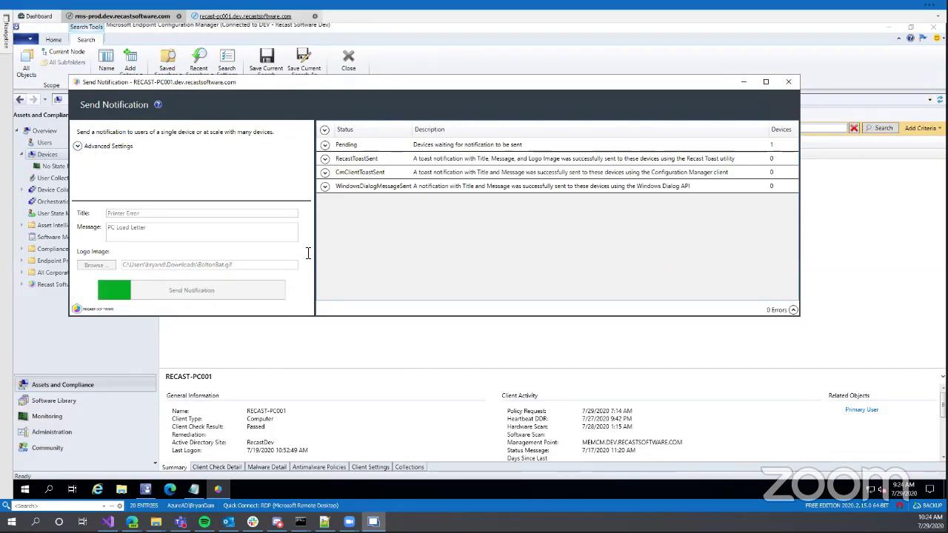
Switch to the recast-pc001 session and select the two RecastToast tasks in the Task Scheduler Library.
{"action": "left_click", "coordinate": [247, 15]}
{"action": "left_click", "coordinate": [263, 153]}
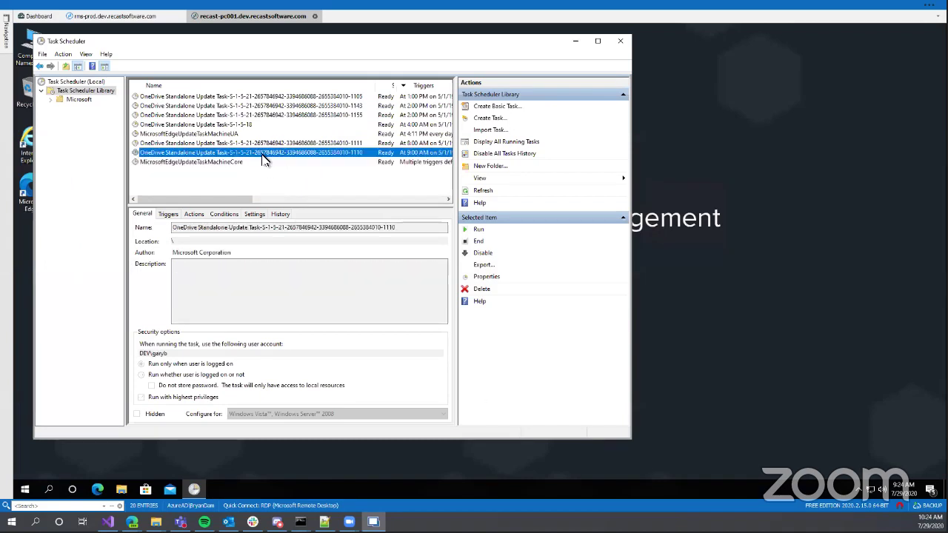
{"action": "left_click", "coordinate": [296, 126]}
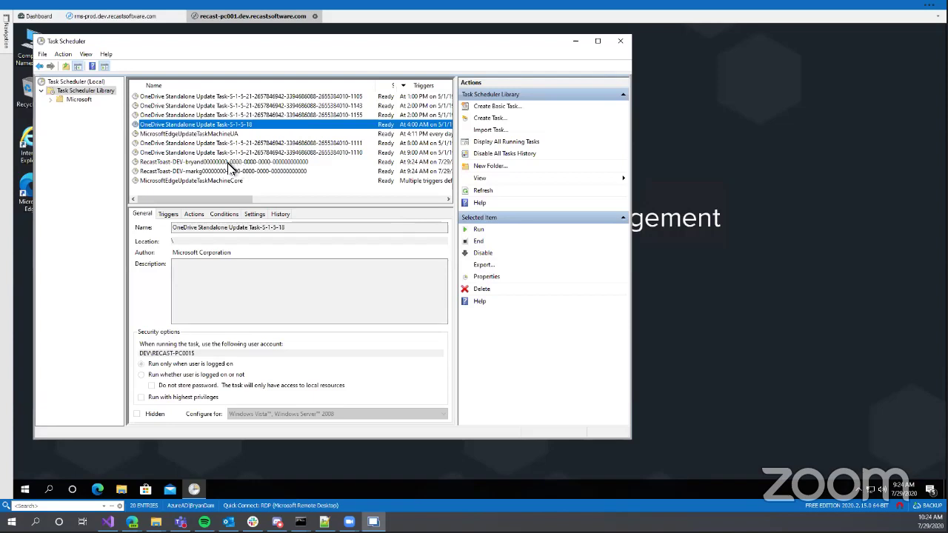
{"action": "left_click", "coordinate": [229, 164]}
{"action": "left_click", "coordinate": [206, 175], "text": "shift"}
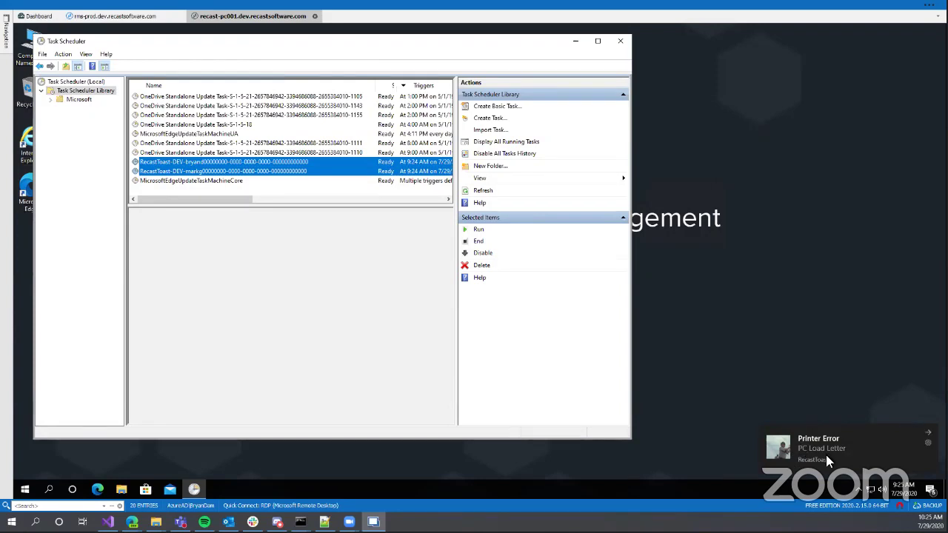
Return to the rms-prod console and open a new Send Notification window for RECAST-PC001.
{"action": "left_click", "coordinate": [108, 16]}
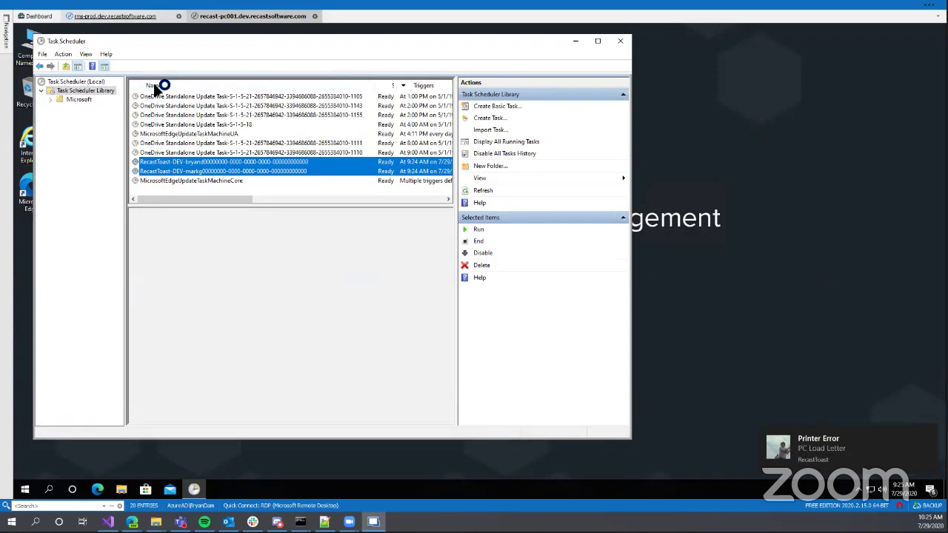
{"action": "right_click", "coordinate": [233, 157]}
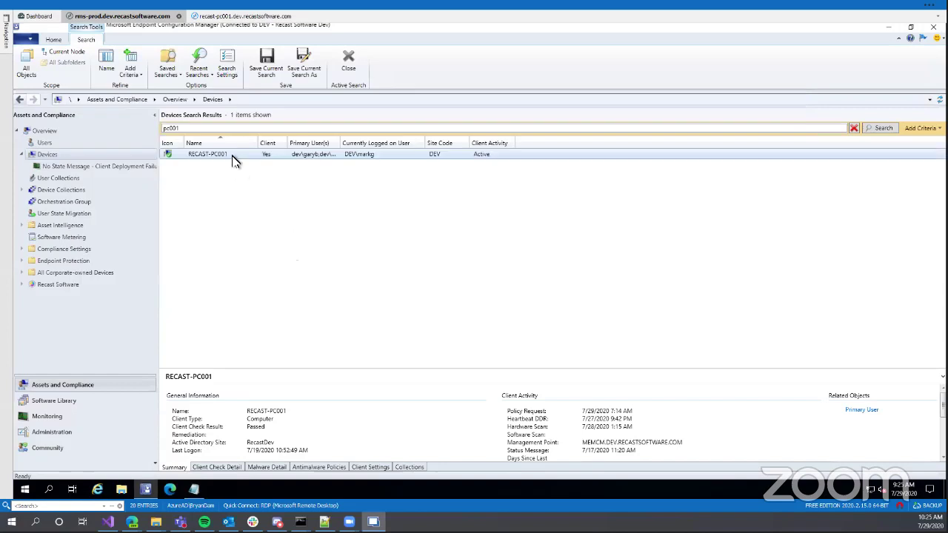
{"action": "mouse_move", "coordinate": [401, 415]}
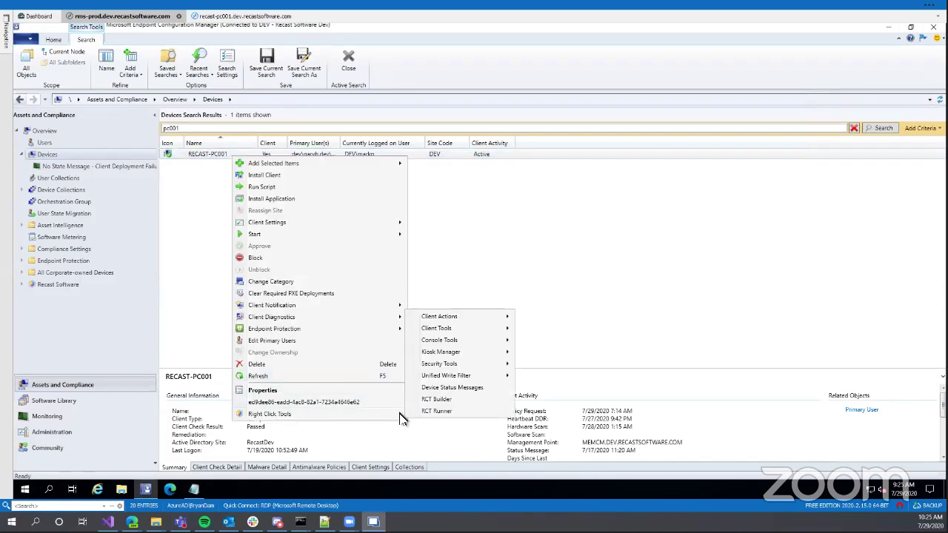
{"action": "mouse_move", "coordinate": [462, 343]}
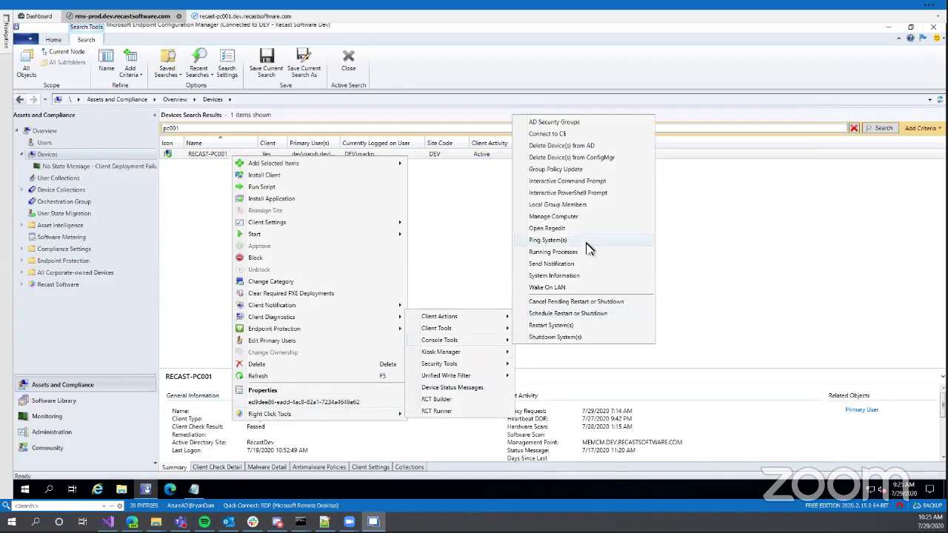
{"action": "left_click", "coordinate": [575, 264]}
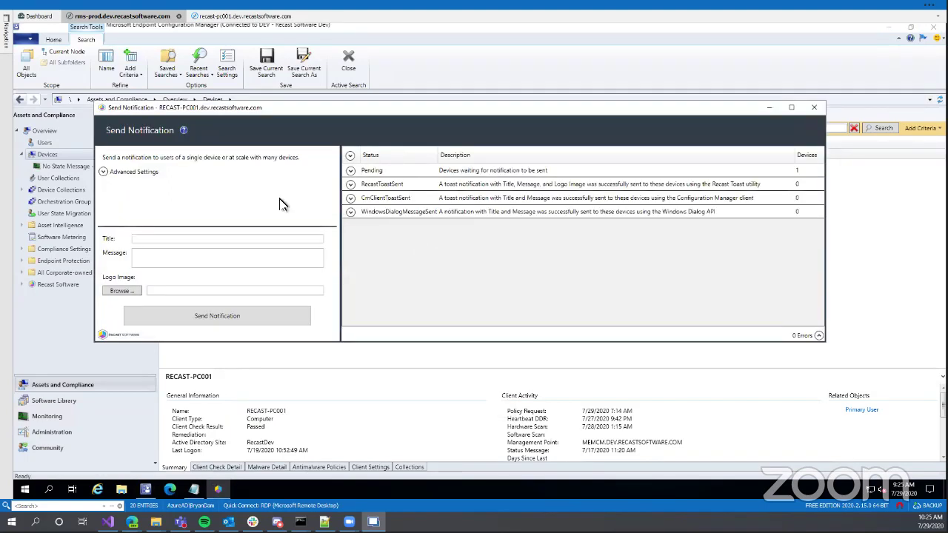
Show the notification's advanced settings and disable the Send Recast Toast Notification method.
{"action": "left_click", "coordinate": [104, 172]}
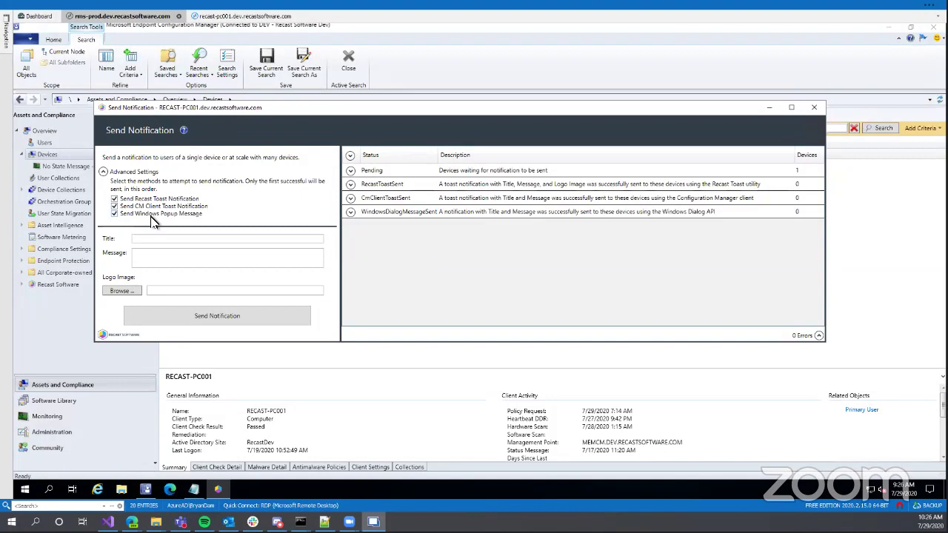
{"action": "left_click", "coordinate": [114, 200]}
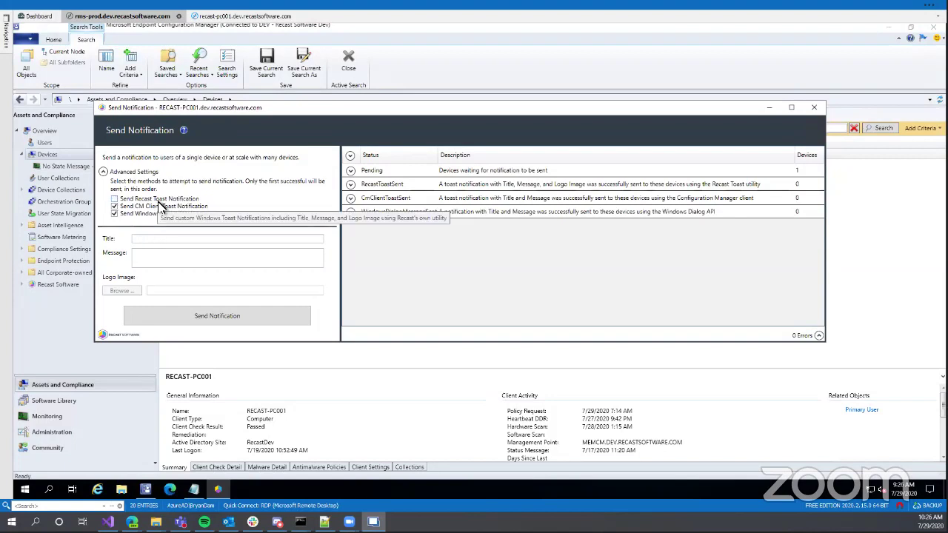
{"action": "left_click", "coordinate": [115, 199]}
{"action": "left_click", "coordinate": [115, 206]}
{"action": "left_click", "coordinate": [115, 198]}
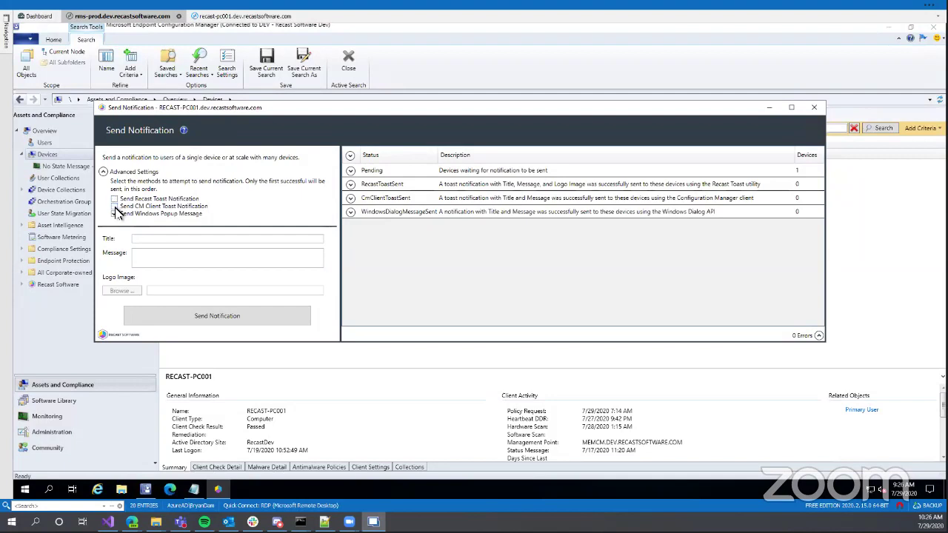
Title the notification "Printer Error", enter "PC Load Letter" as its message, and send it.
{"action": "left_click", "coordinate": [197, 240]}
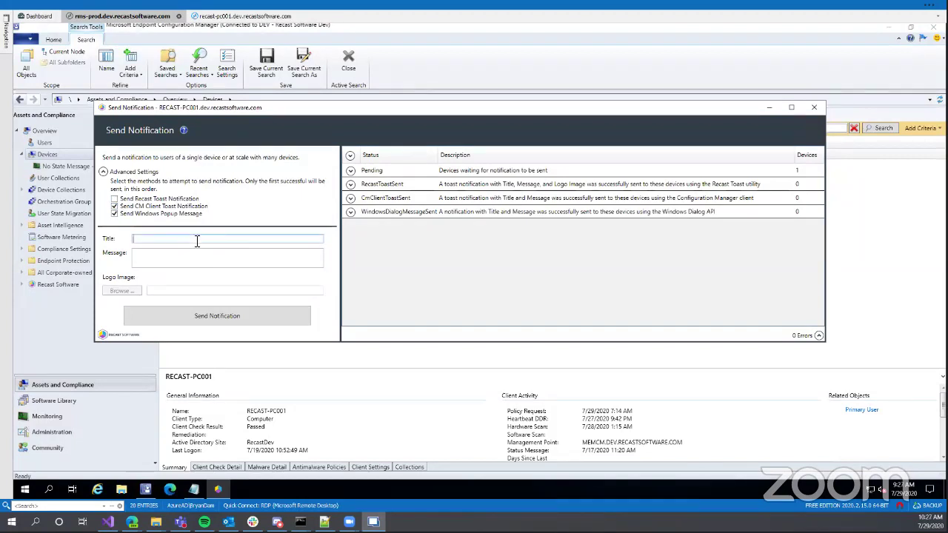
{"action": "type", "text": "Printer Error"}
{"action": "key", "text": "Tab"}
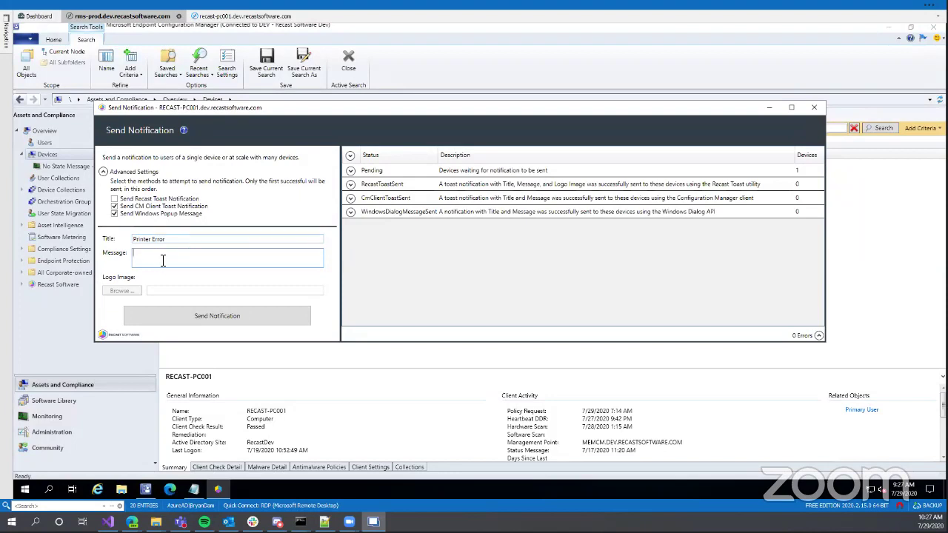
{"action": "type", "text": "PC Load Letter"}
{"action": "left_click", "coordinate": [178, 321]}
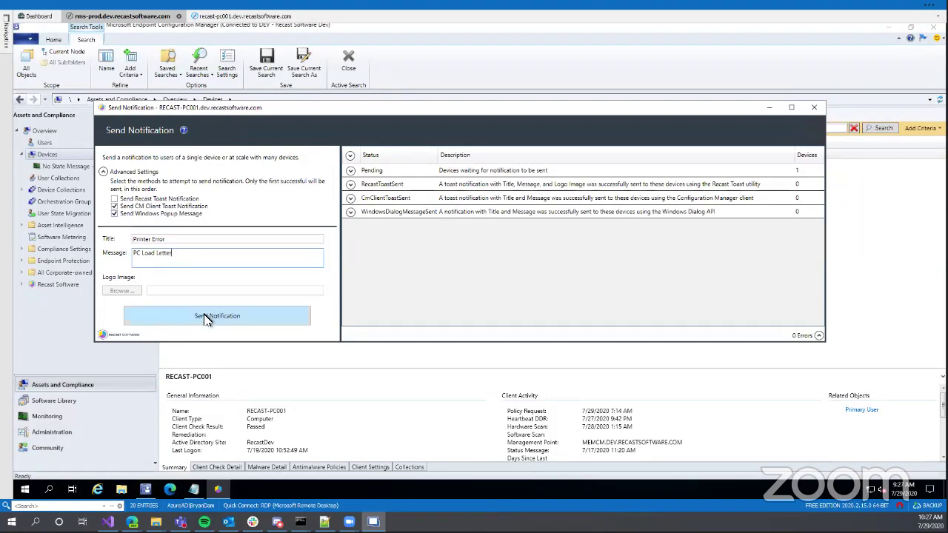
{"action": "left_click", "coordinate": [207, 320]}
Switch to the recast-pc001 session and select the two CMToast tasks in the Task Scheduler Library.
{"action": "left_click", "coordinate": [243, 16]}
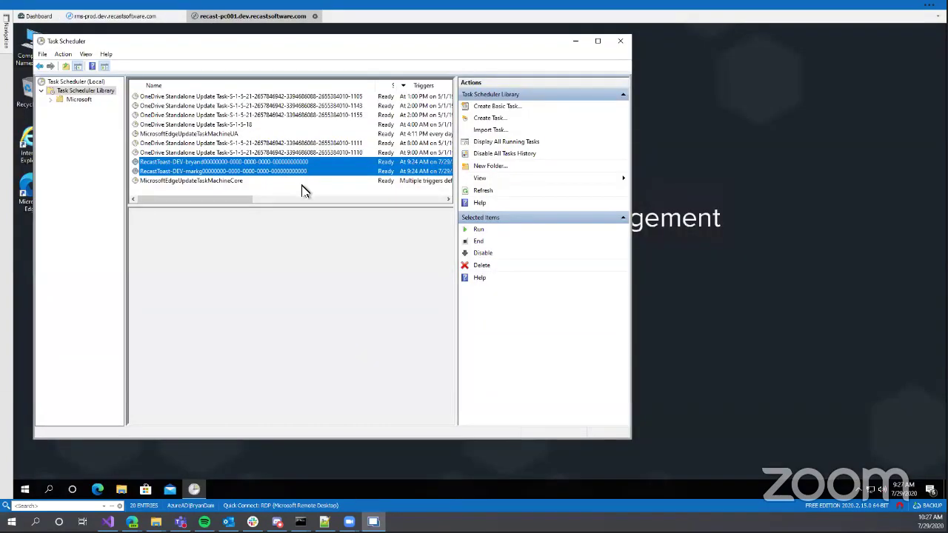
{"action": "left_click", "coordinate": [302, 185]}
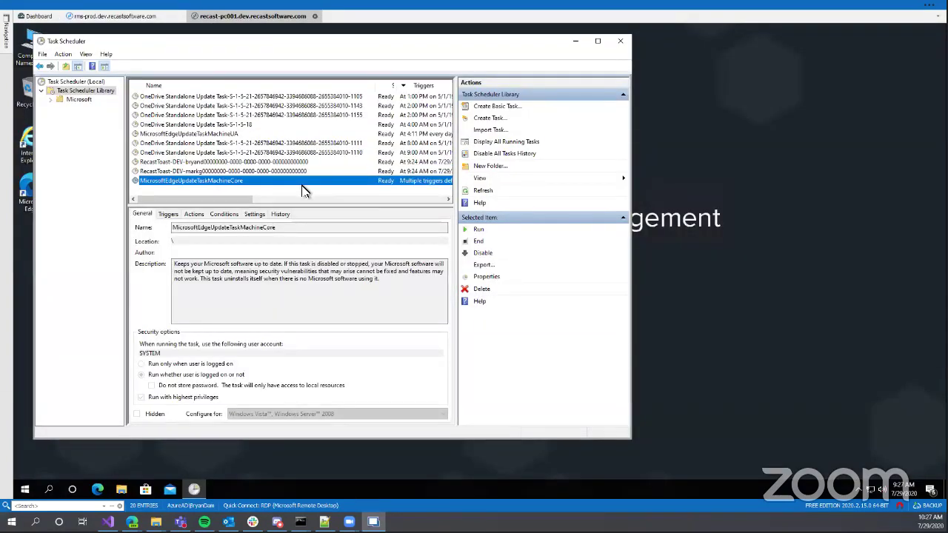
{"action": "left_click", "coordinate": [217, 163]}
{"action": "left_click", "coordinate": [169, 181]}
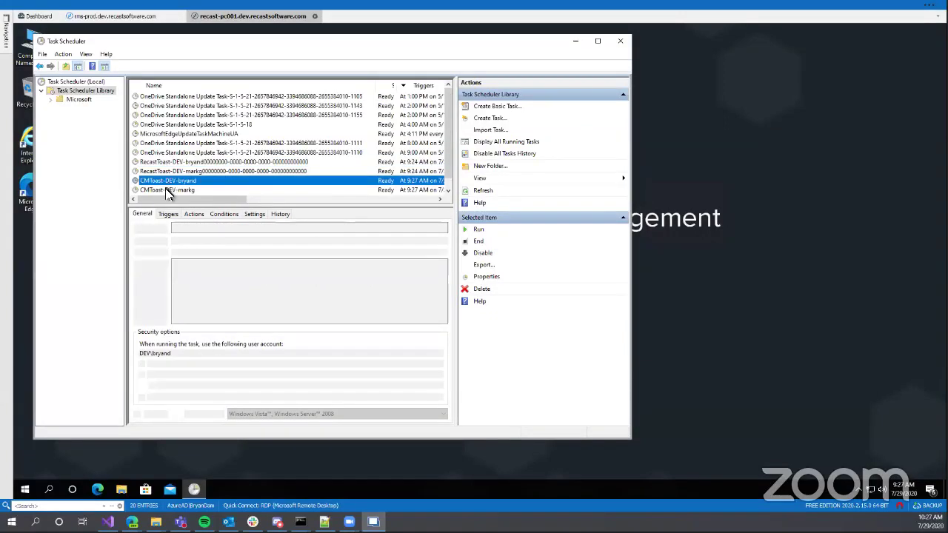
{"action": "left_click", "coordinate": [170, 190], "text": "shift"}
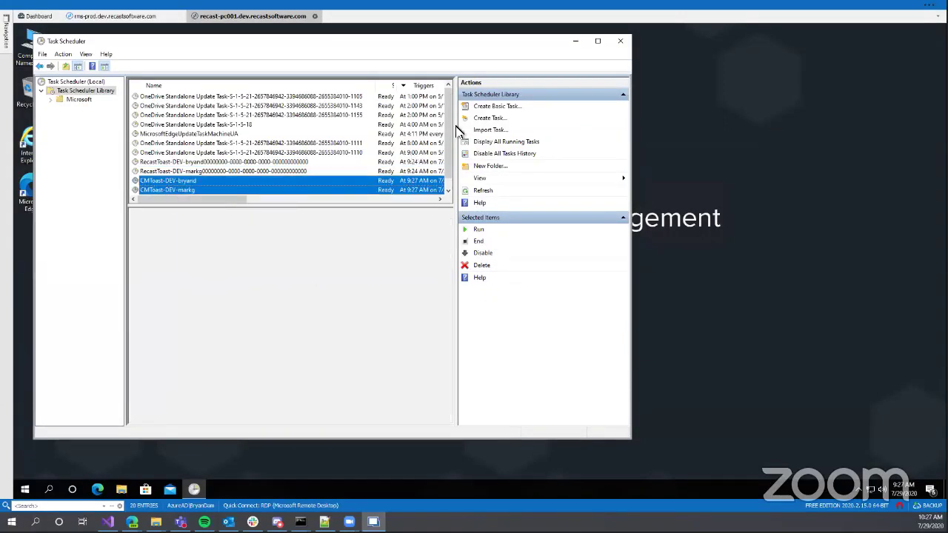
{"action": "scroll", "coordinate": [448, 142], "scroll_direction": "down", "scroll_amount": 1}
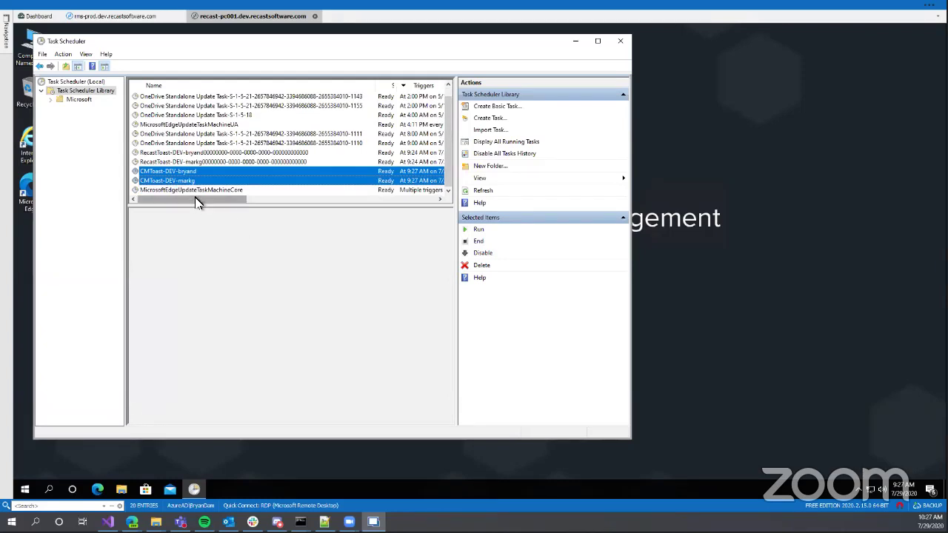
{"action": "left_click_drag", "start_coordinate": [195, 203], "coordinate": [94, 211]}
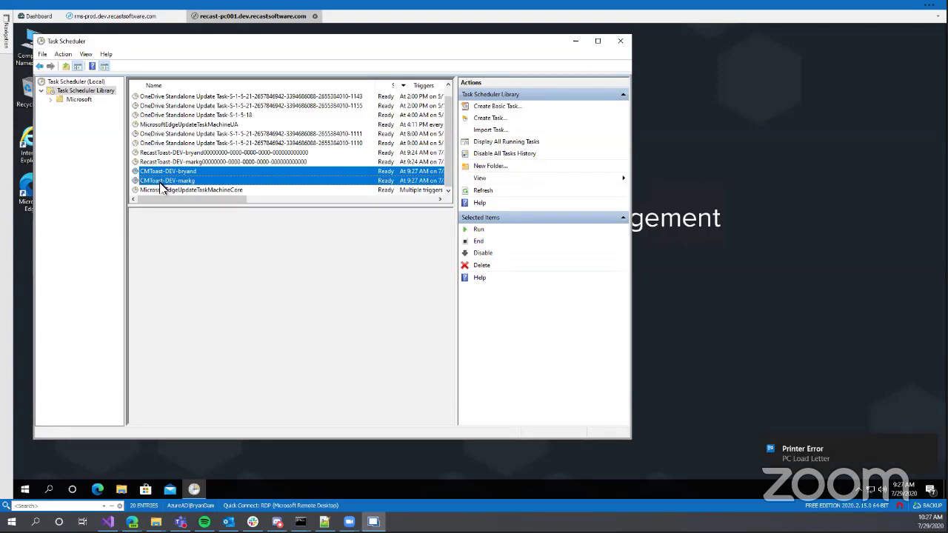
{"action": "mouse_move", "coordinate": [807, 456]}
Return to the rms-prod console and replace the finished notification window with a new Send Notification window for RECAST-PC001.
{"action": "left_click", "coordinate": [119, 15]}
{"action": "left_click", "coordinate": [814, 107]}
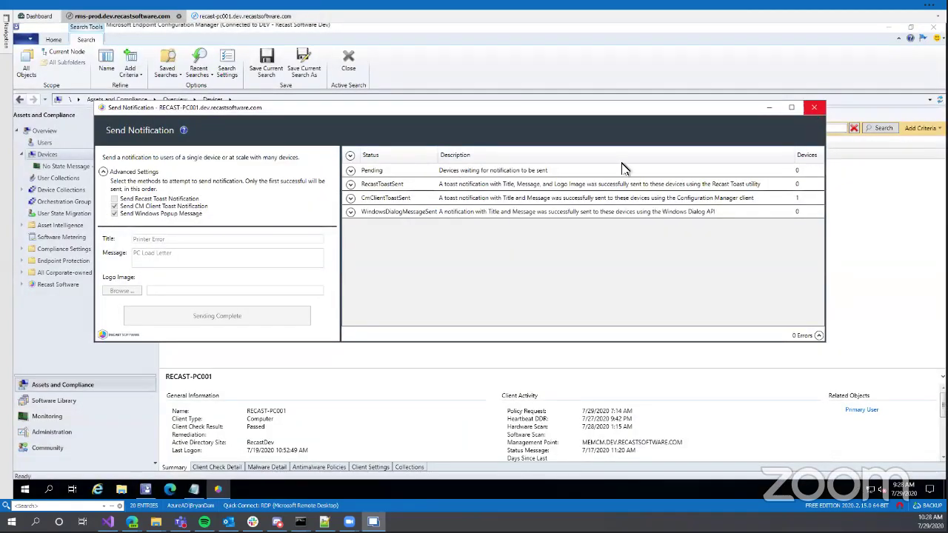
{"action": "right_click", "coordinate": [208, 156]}
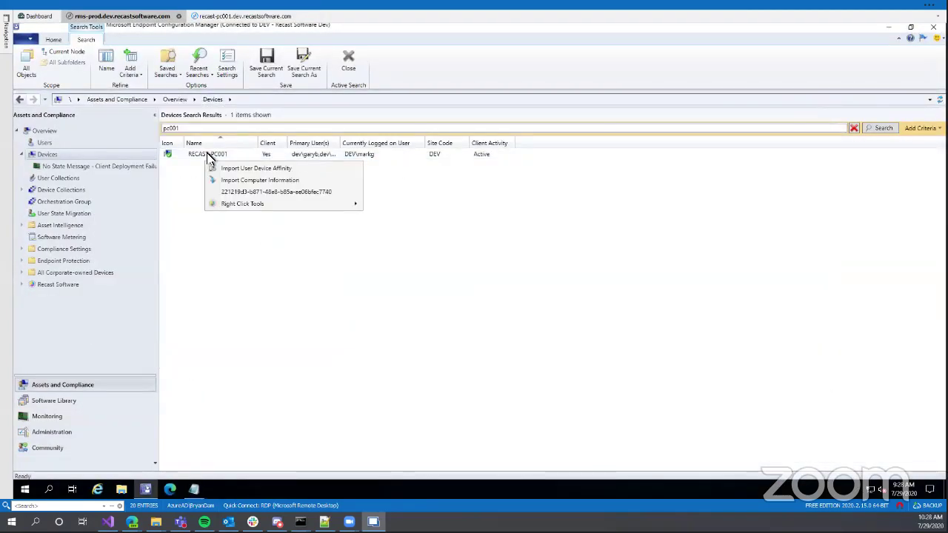
{"action": "left_click", "coordinate": [204, 155]}
{"action": "left_click", "coordinate": [204, 156]}
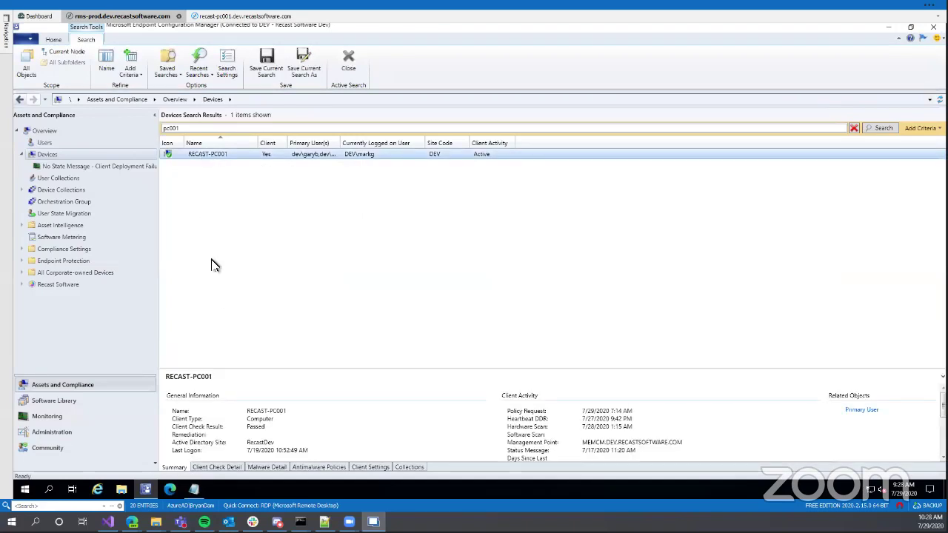
{"action": "right_click", "coordinate": [205, 155]}
{"action": "mouse_move", "coordinate": [237, 415]}
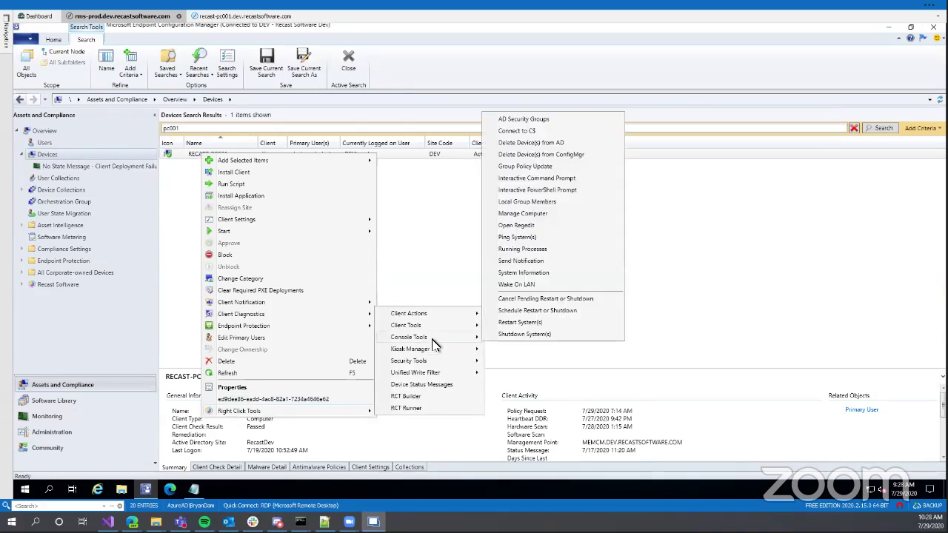
{"action": "mouse_move", "coordinate": [434, 339]}
{"action": "left_click", "coordinate": [519, 261]}
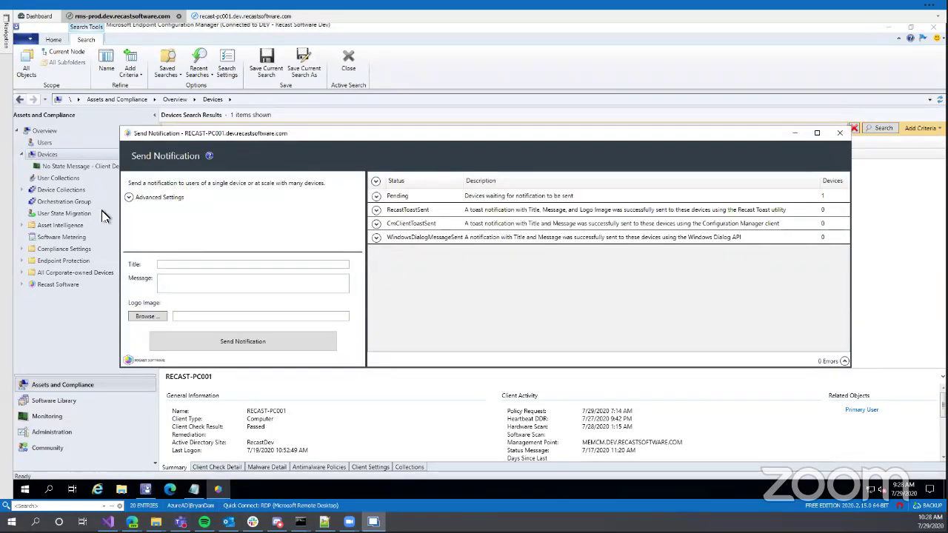
Enter "Title" as the notification's title and "Message" as its message.
{"action": "left_click", "coordinate": [204, 266]}
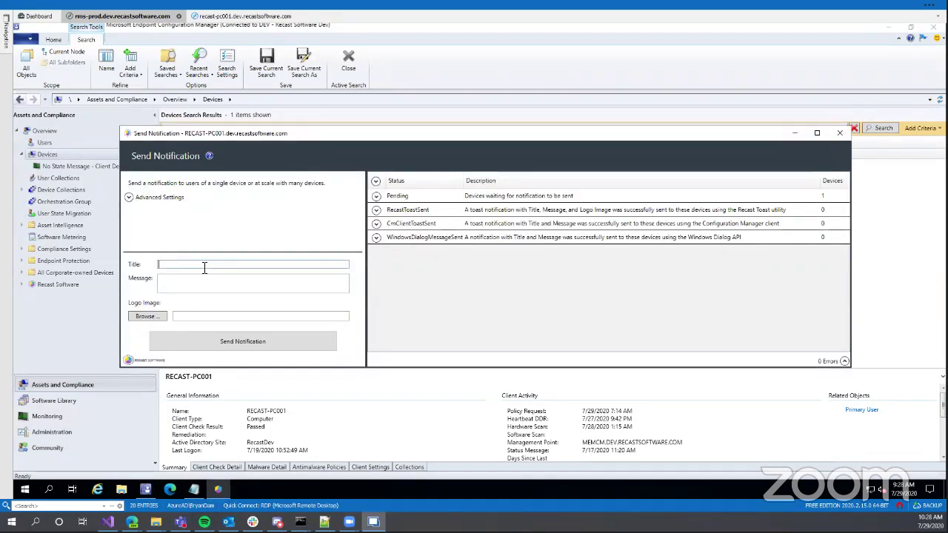
{"action": "type", "text": "PC"}
{"action": "key", "text": "BackSpace"}
{"action": "key", "text": "BackSpace"}
{"action": "type", "text": "Title"}
{"action": "key", "text": "Tab"}
{"action": "type", "text": "Message"}
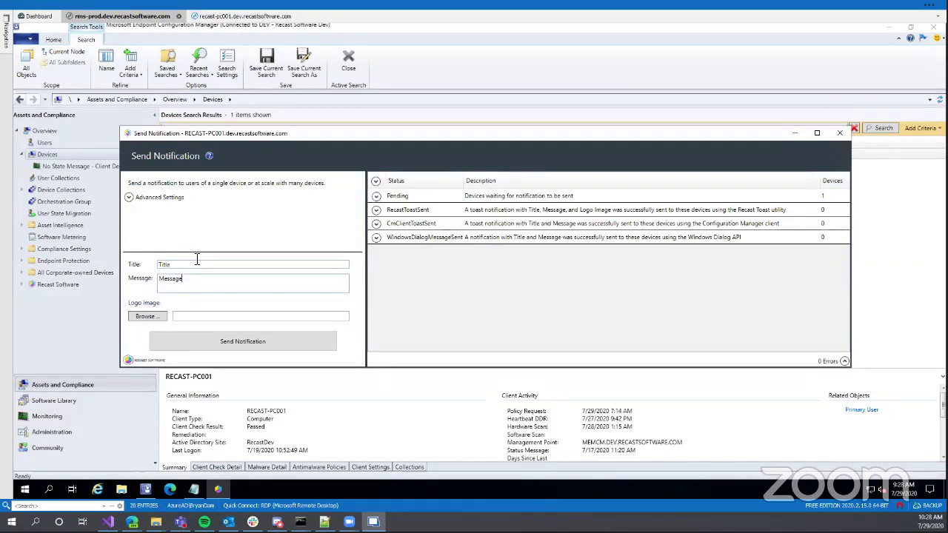
Disable the Recast Toast and CM Client Toast methods so only Windows Popup Message is used, and send the notification.
{"action": "left_click", "coordinate": [130, 197]}
{"action": "left_click", "coordinate": [139, 225]}
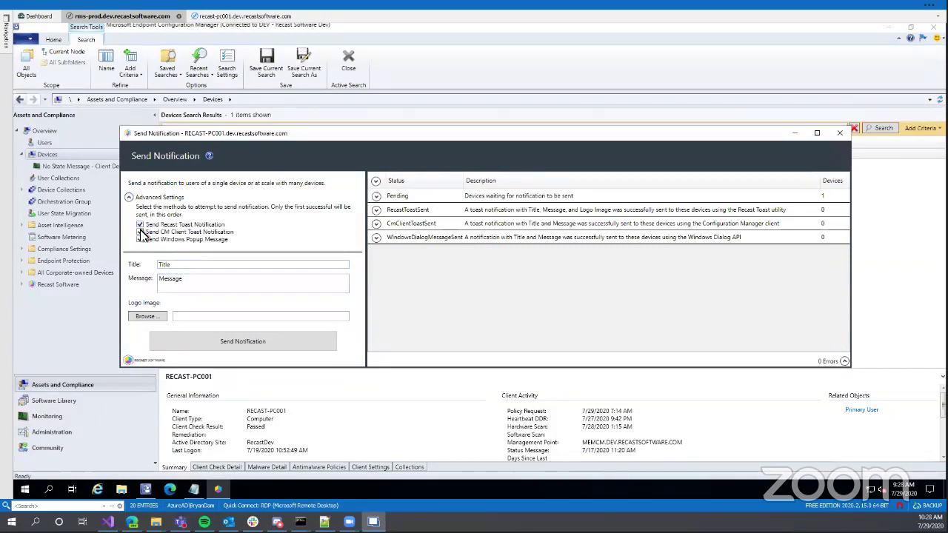
{"action": "left_click", "coordinate": [140, 232]}
{"action": "left_click", "coordinate": [243, 342]}
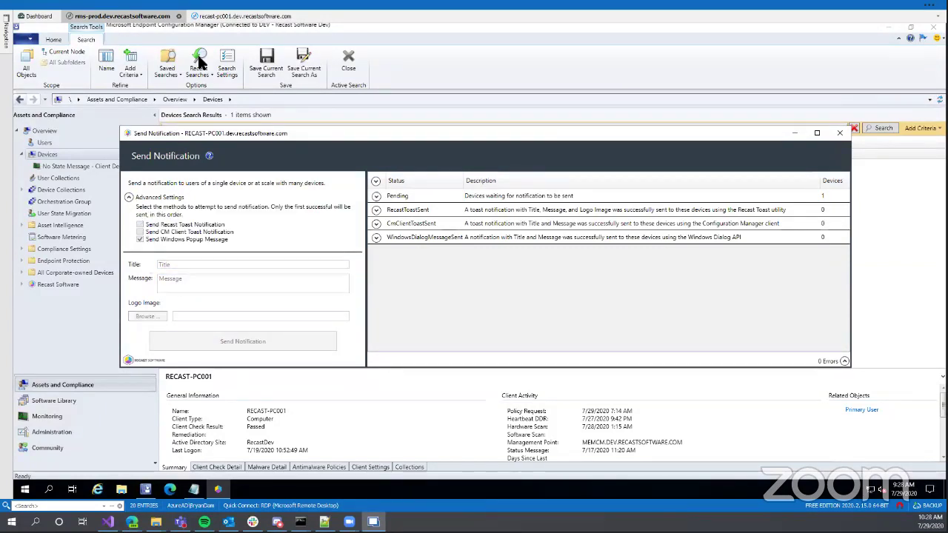
Dismiss the popup message in the recast-pc001 session and return to the rms-prod console.
{"action": "left_click", "coordinate": [220, 17]}
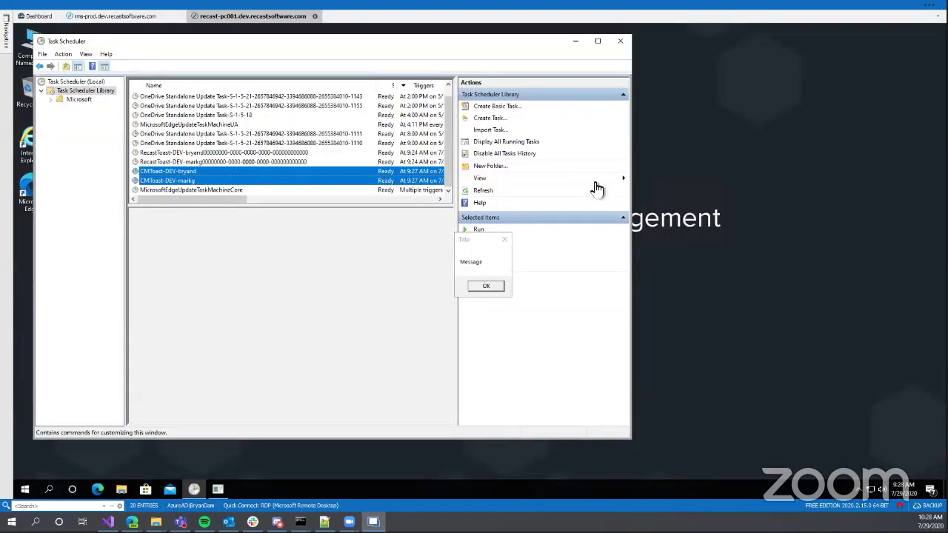
{"action": "left_click", "coordinate": [496, 290]}
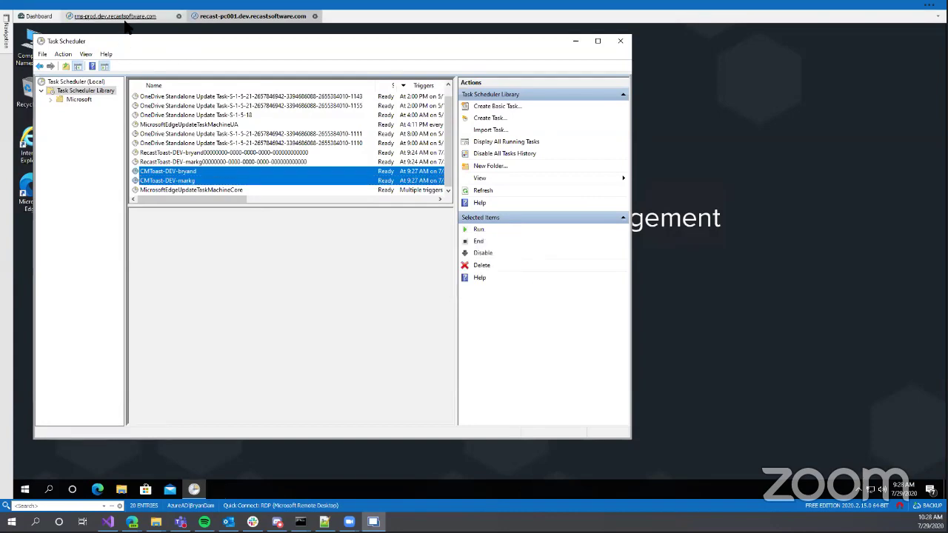
{"action": "left_click", "coordinate": [122, 16]}
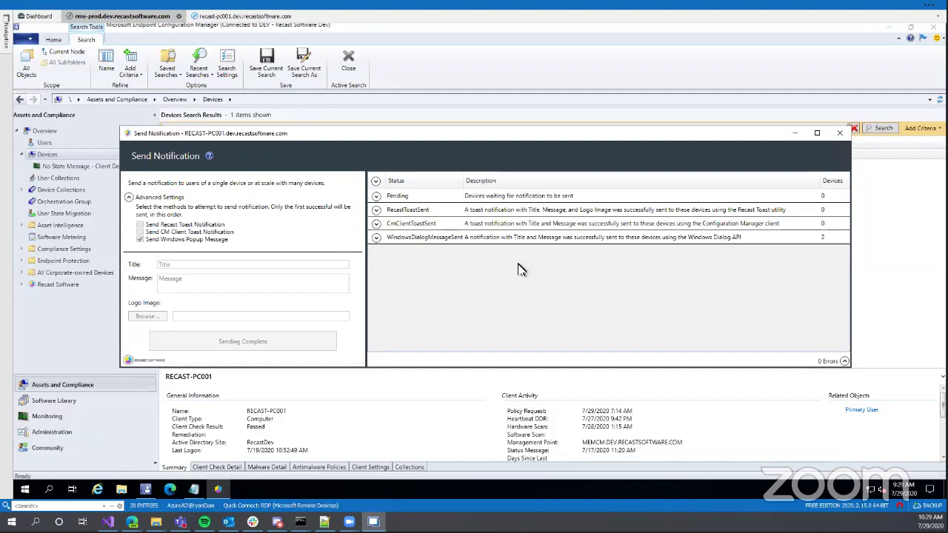
Switch back to the recast-pc001 session and inspect the details of each CMToast task.
{"action": "left_click", "coordinate": [245, 17]}
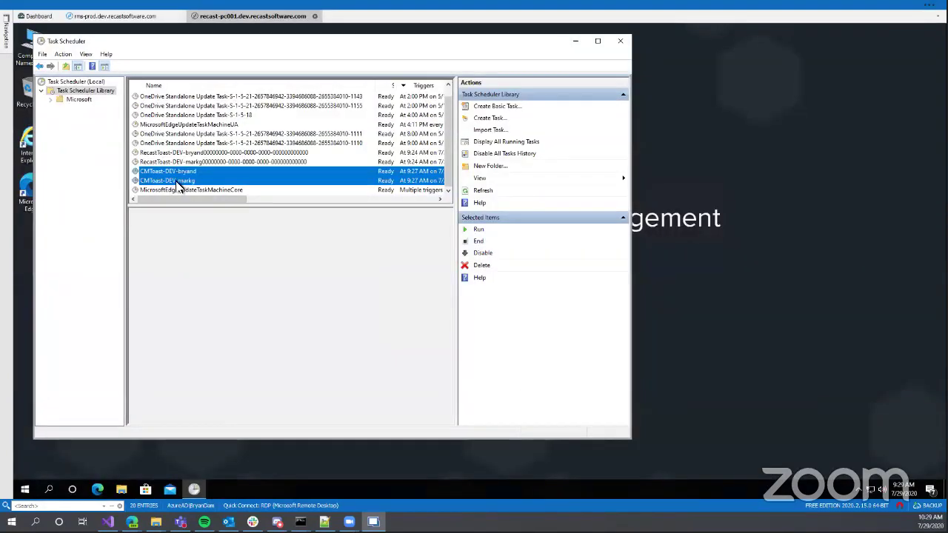
{"action": "left_click", "coordinate": [178, 183]}
{"action": "left_click_drag", "start_coordinate": [152, 205], "coordinate": [123, 214]}
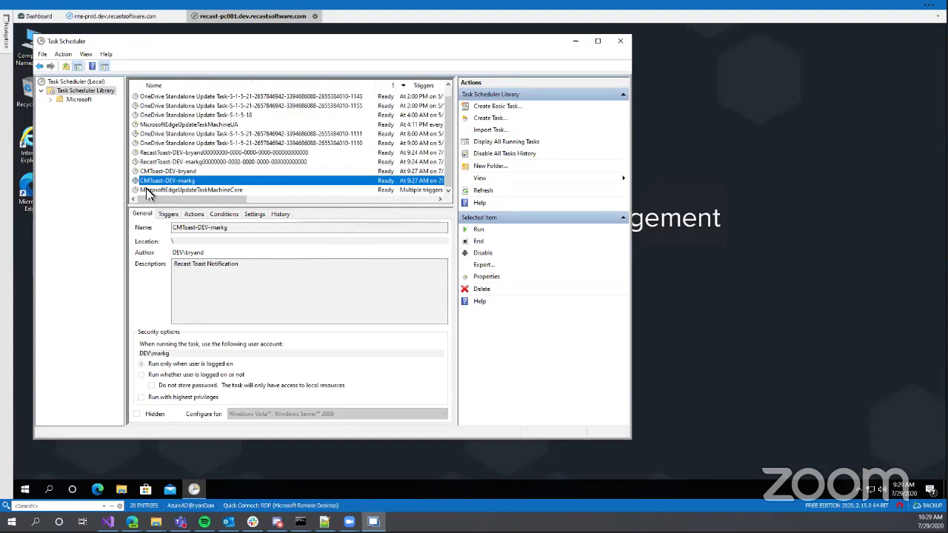
{"action": "left_click", "coordinate": [163, 173]}
{"action": "left_click", "coordinate": [165, 182]}
{"action": "left_click", "coordinate": [166, 173]}
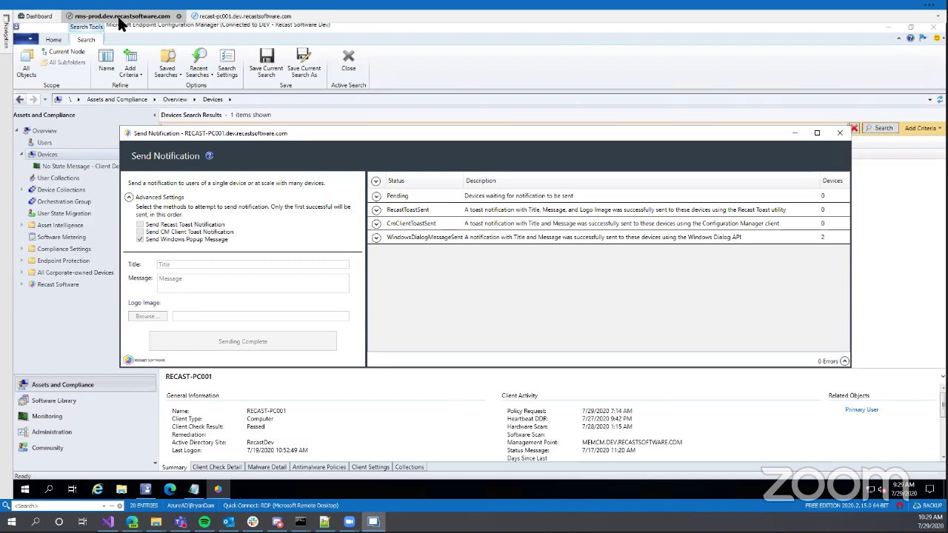
Close the Send Notification window in the rms-prod console and open the Content Distribution Monitor under Recast Software in Assets and Compliance.
{"action": "left_click", "coordinate": [841, 136]}
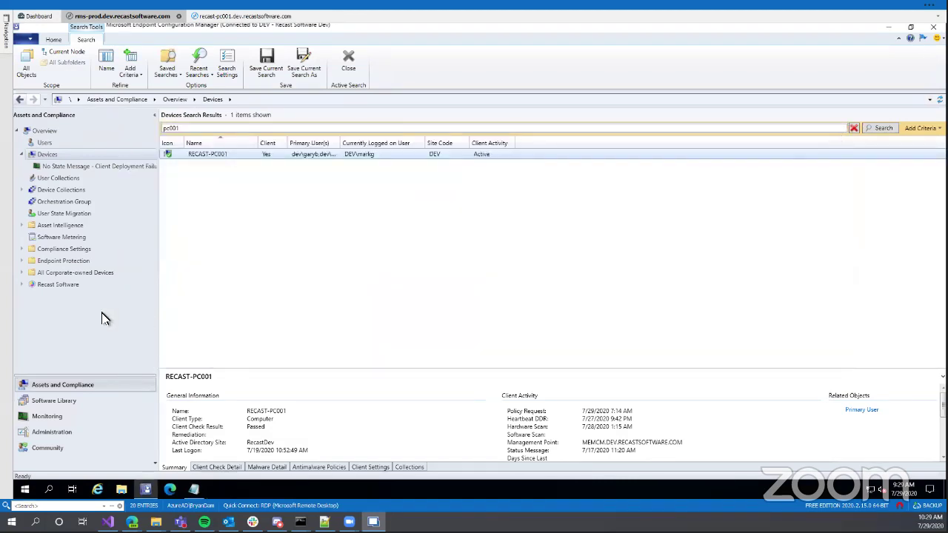
{"action": "left_click", "coordinate": [60, 400]}
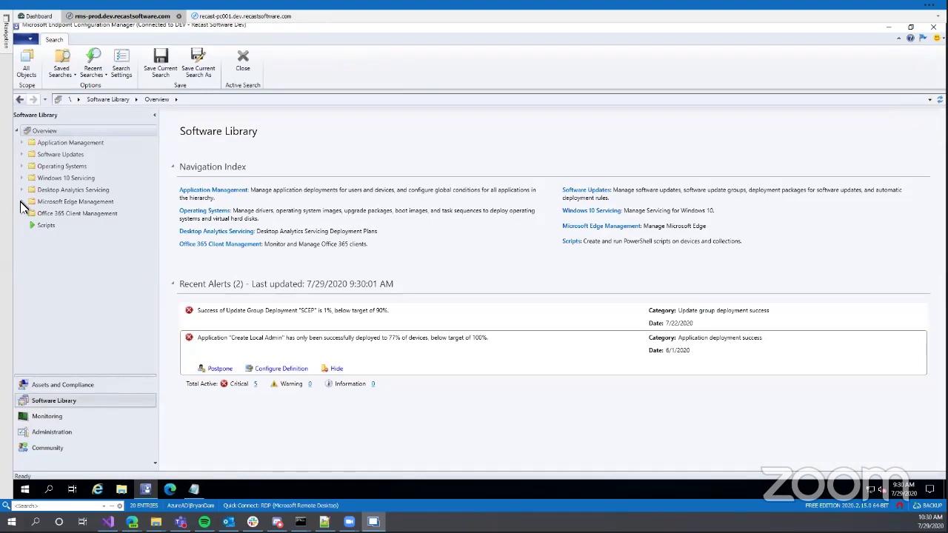
{"action": "left_click", "coordinate": [58, 386]}
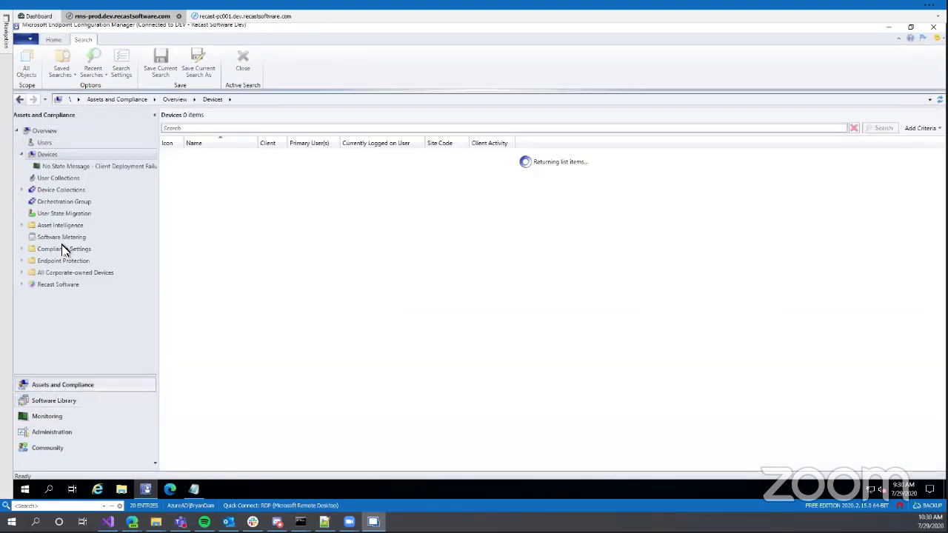
{"action": "left_click", "coordinate": [23, 289]}
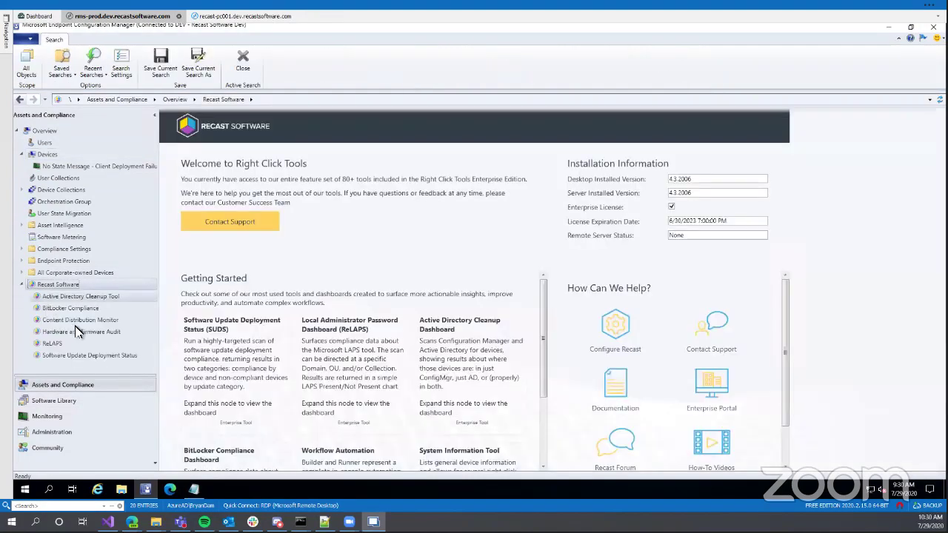
{"action": "left_click", "coordinate": [79, 324]}
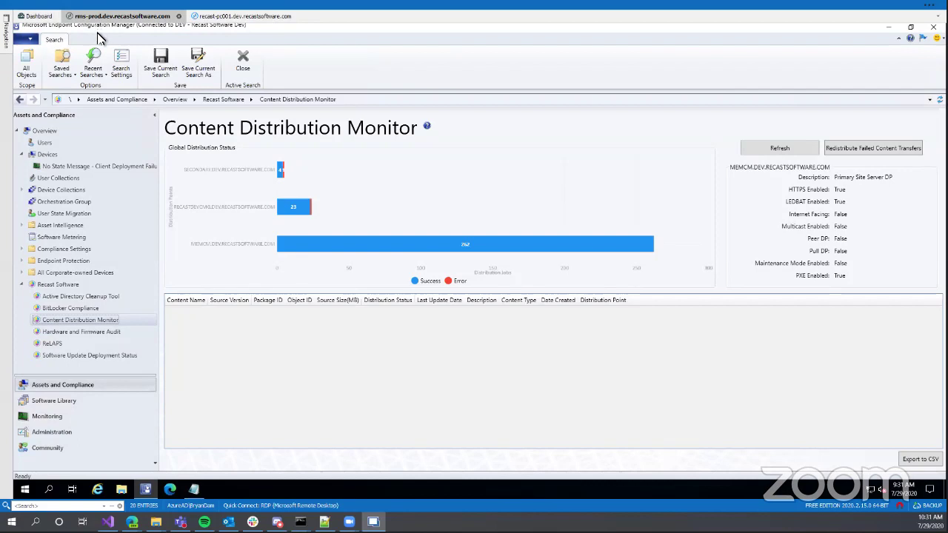
List the failed content on the SECONDARY distribution point and review the actions available for the DistFail package.
{"action": "mouse_move", "coordinate": [281, 175]}
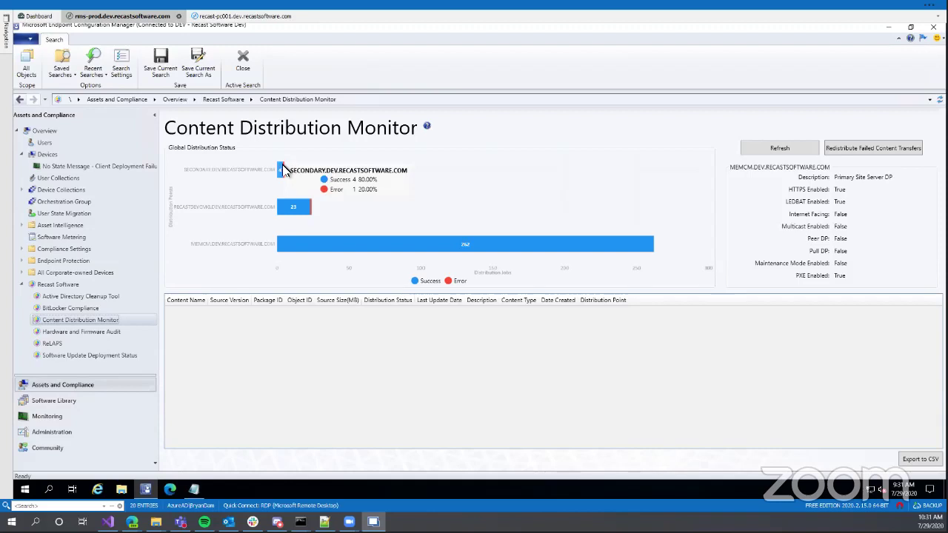
{"action": "left_click", "coordinate": [284, 170]}
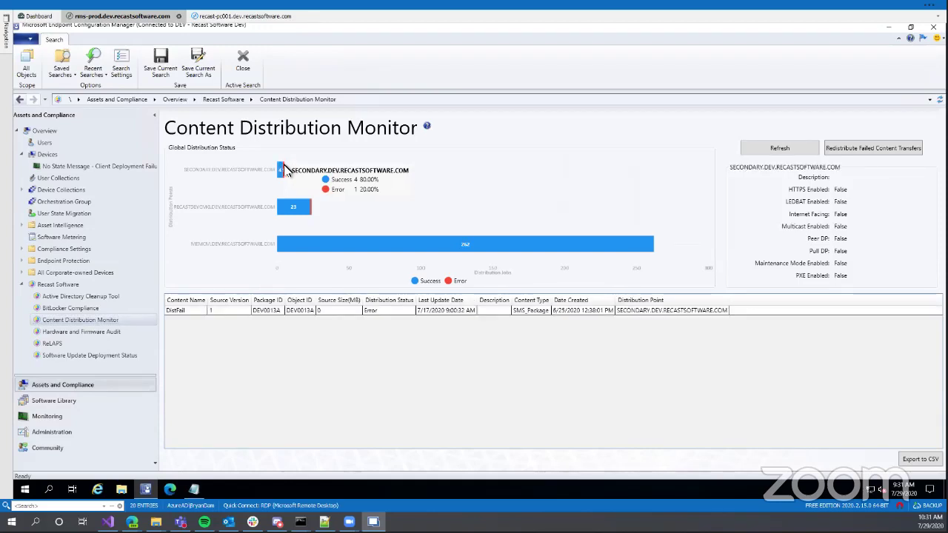
{"action": "left_click", "coordinate": [239, 312]}
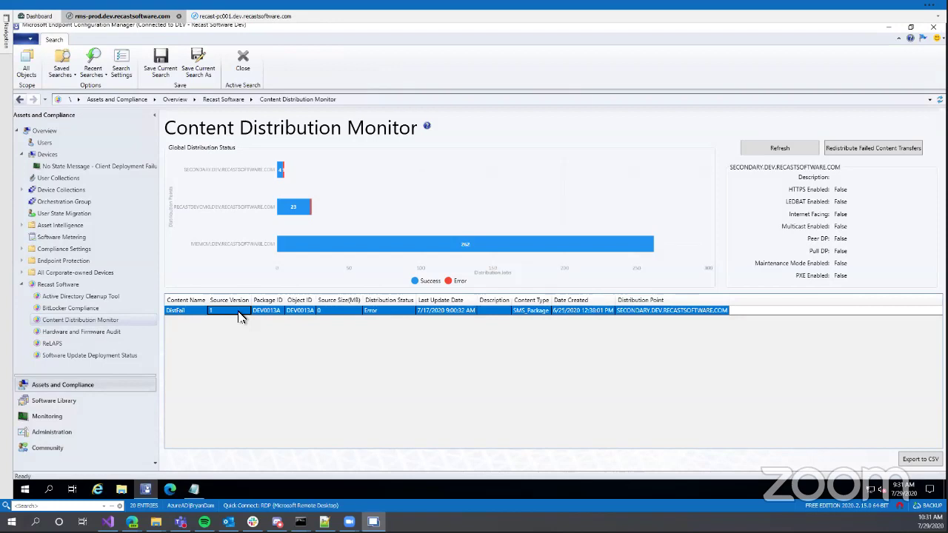
{"action": "right_click", "coordinate": [239, 311]}
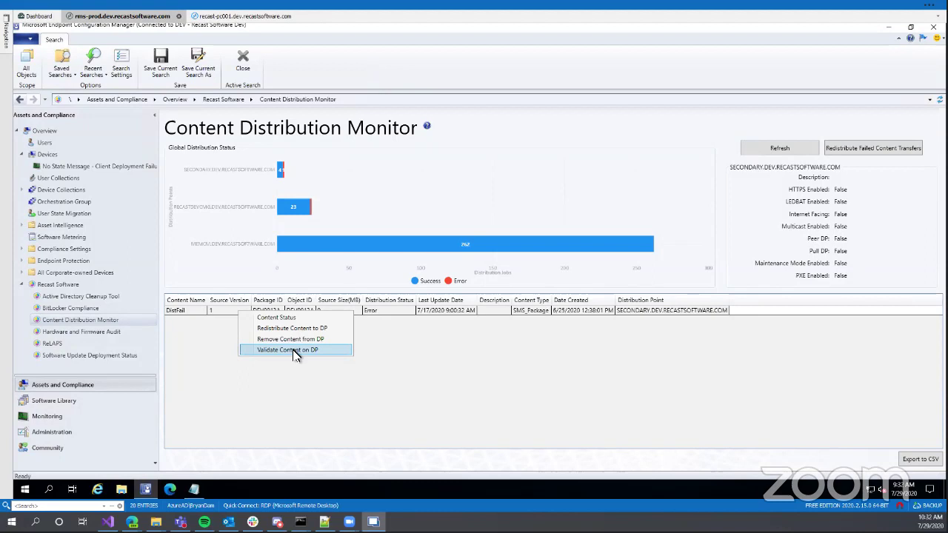
{"action": "left_click", "coordinate": [500, 366]}
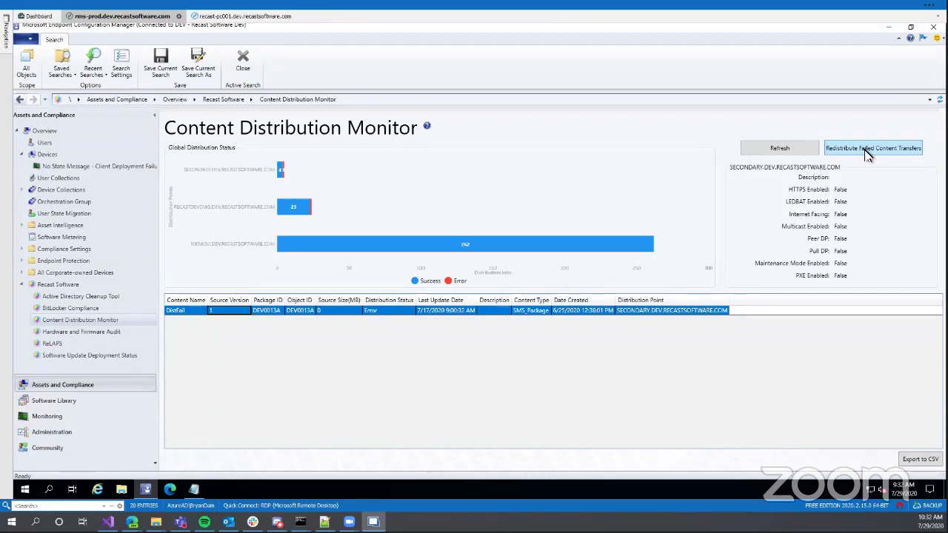
Refresh the distribution status, list the failed content on the RECASTDEVCMG distribution point, and select the DistFail package.
{"action": "left_click", "coordinate": [779, 148]}
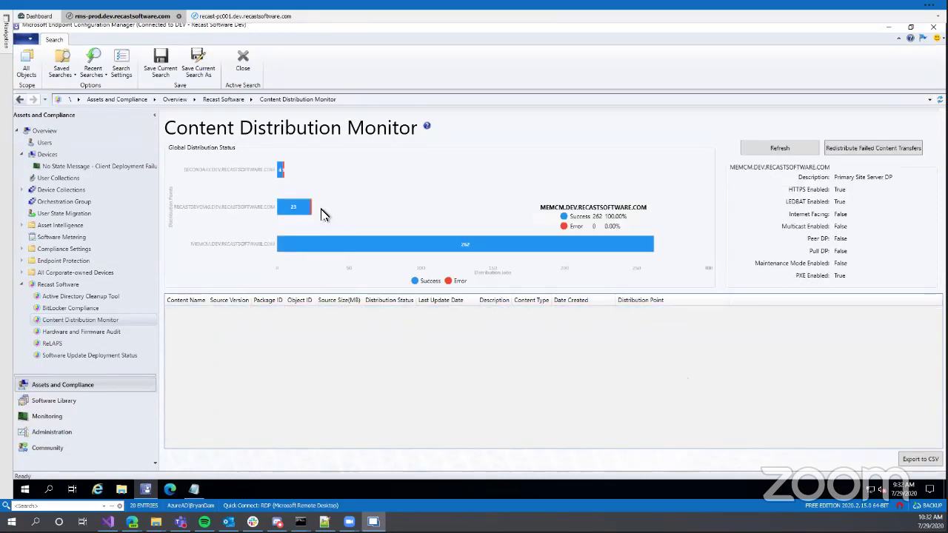
{"action": "left_click", "coordinate": [313, 213]}
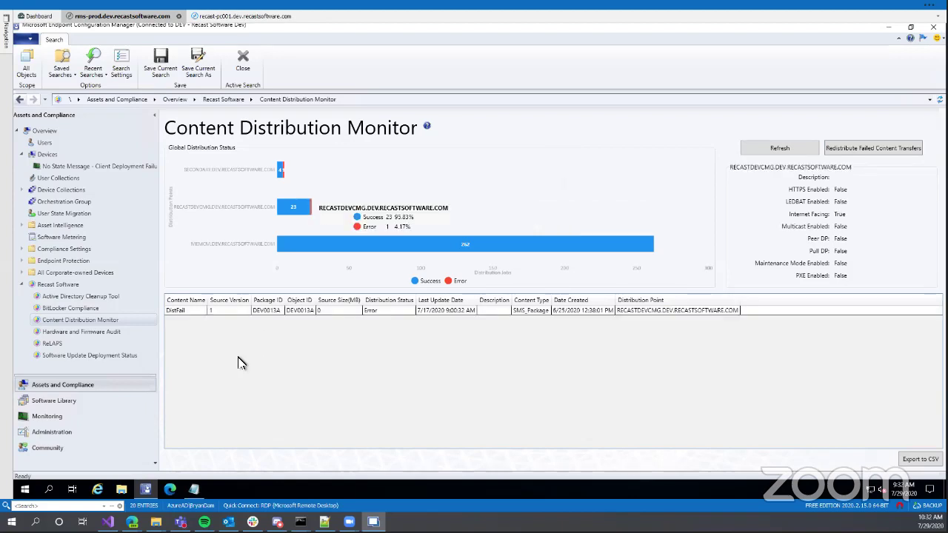
{"action": "left_click", "coordinate": [249, 315]}
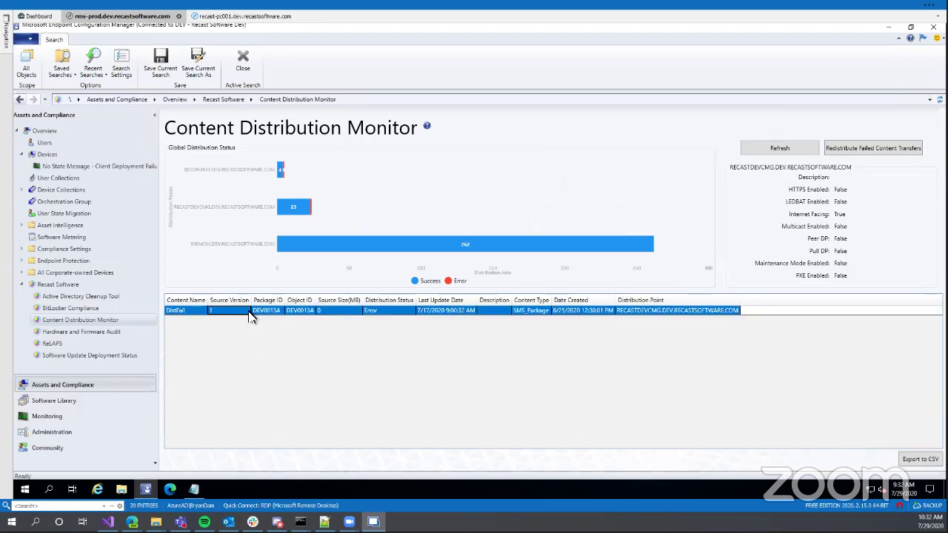